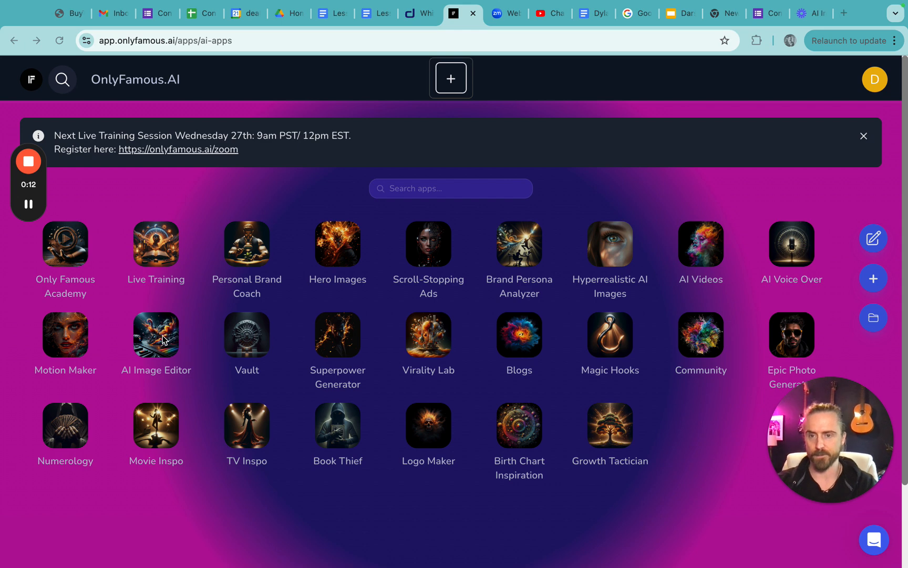
# - Open the AI Image Editor app and upload download (41).png from the Downloads folder
pyautogui.click(168, 334)
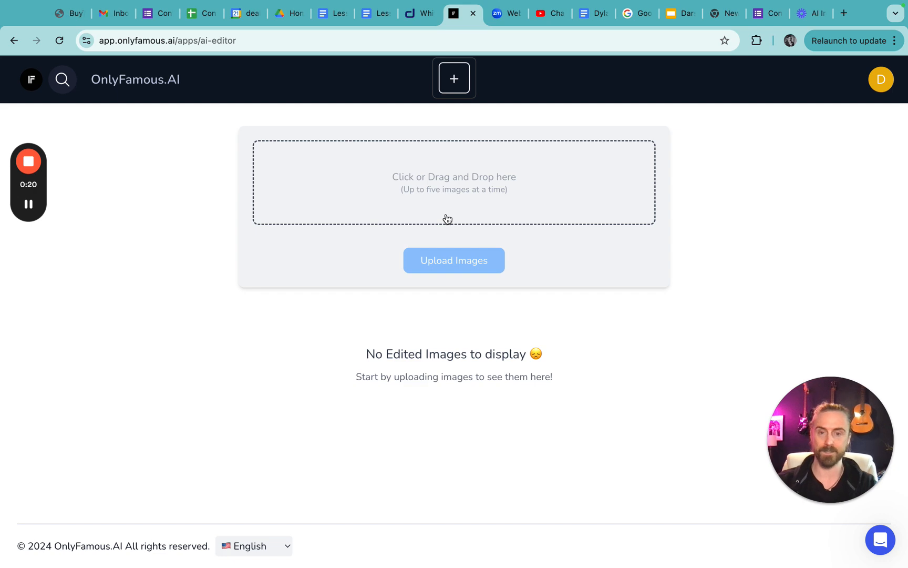
pyautogui.hotkey('ctrl', 'Left')
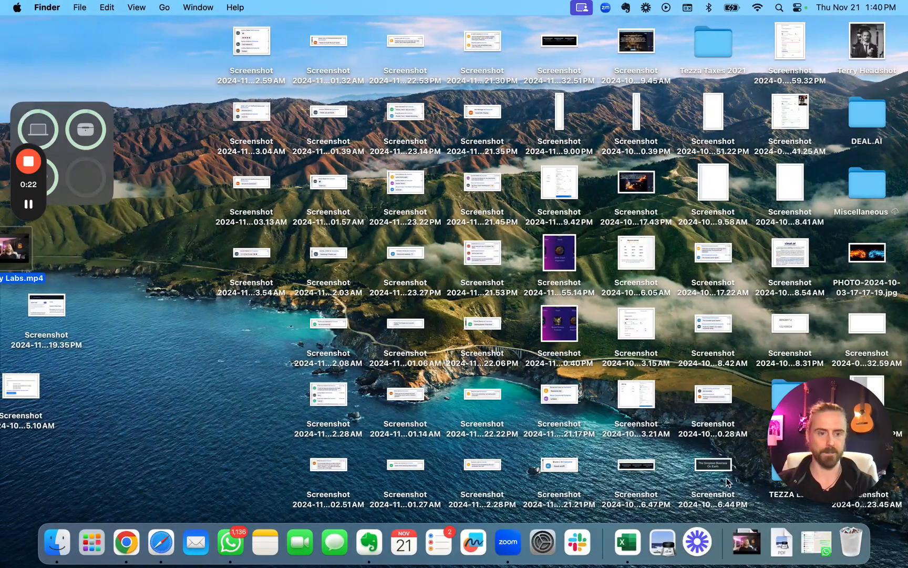
pyautogui.click(747, 541)
pyautogui.scroll(-15, 604, 243)
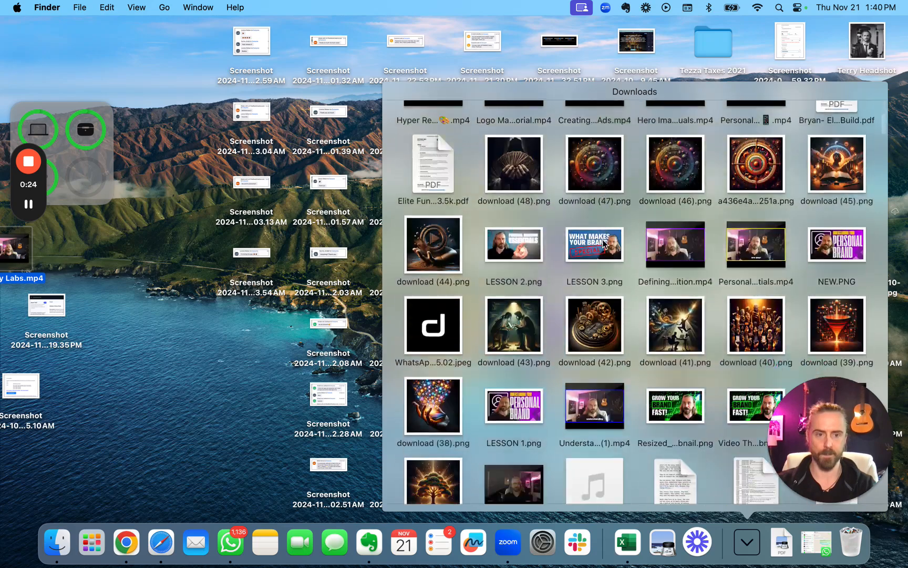
pyautogui.scroll(1, 602, 239)
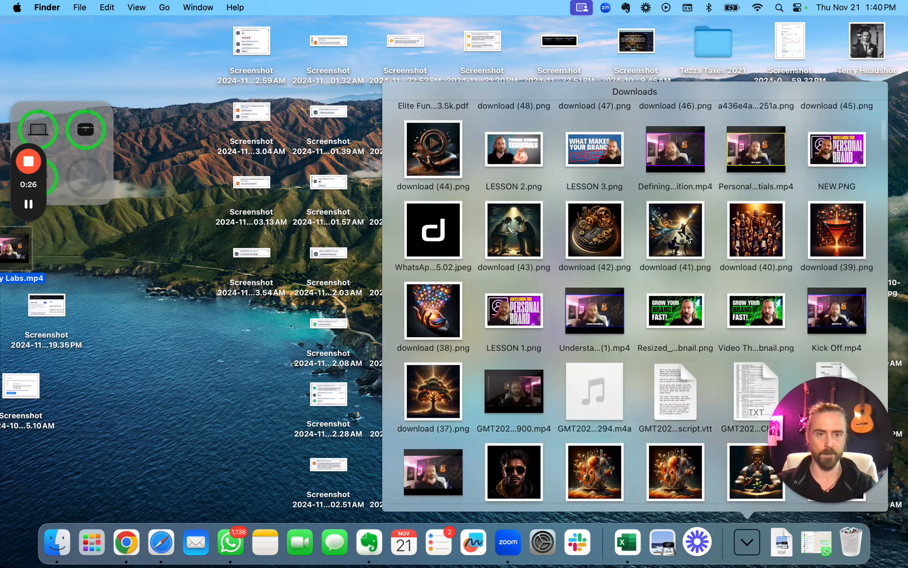
pyautogui.moveTo(683, 230); pyautogui.dragTo(457, 191)
pyautogui.hotkey('ctrl', 'Right')
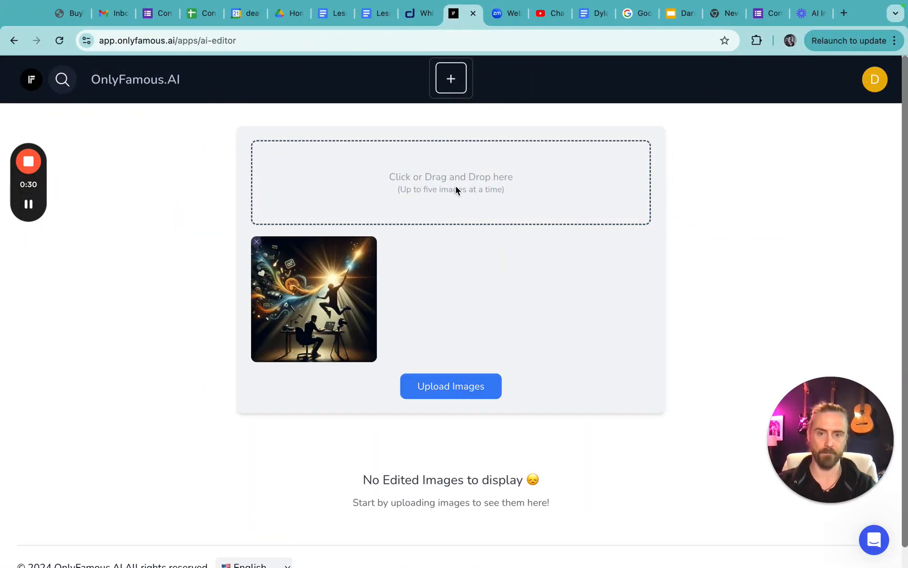
pyautogui.click(451, 386)
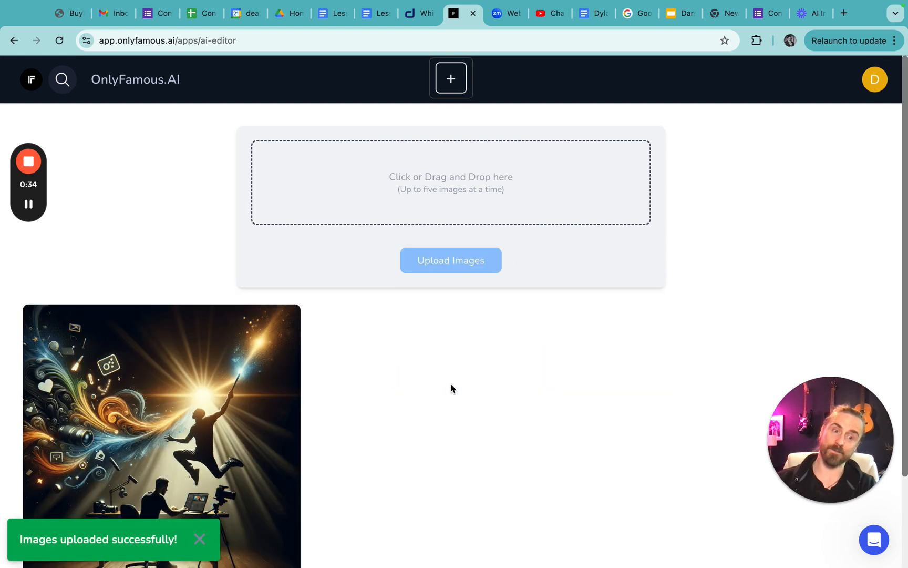
# - Open the uploaded image of the leaping silhouette for editing
pyautogui.scroll(-5, 451, 389)
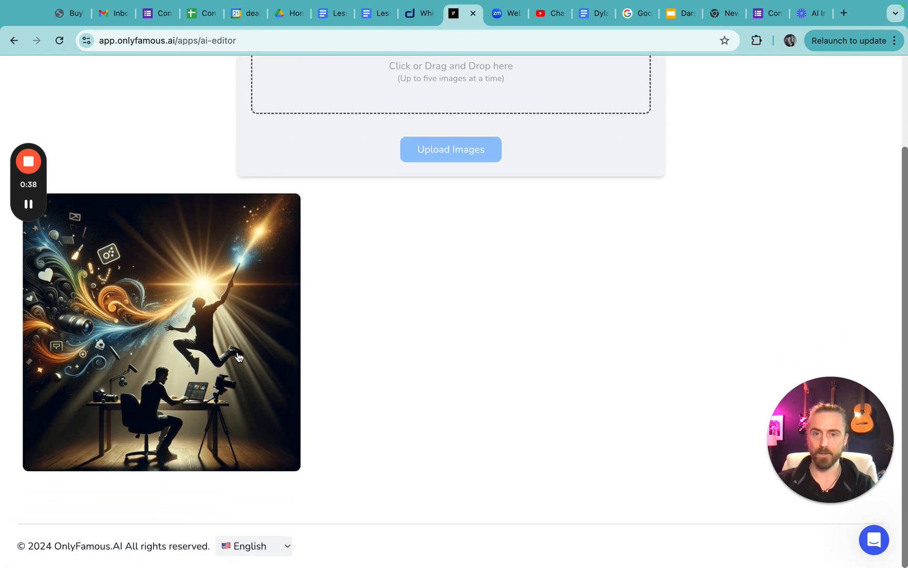
pyautogui.click(238, 356)
pyautogui.scroll(-3, 635, 373)
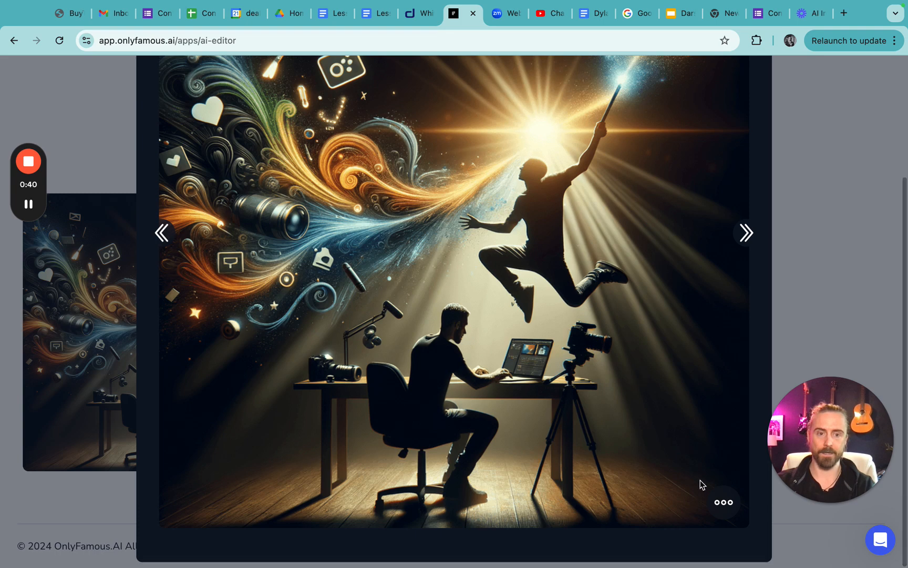
pyautogui.click(723, 503)
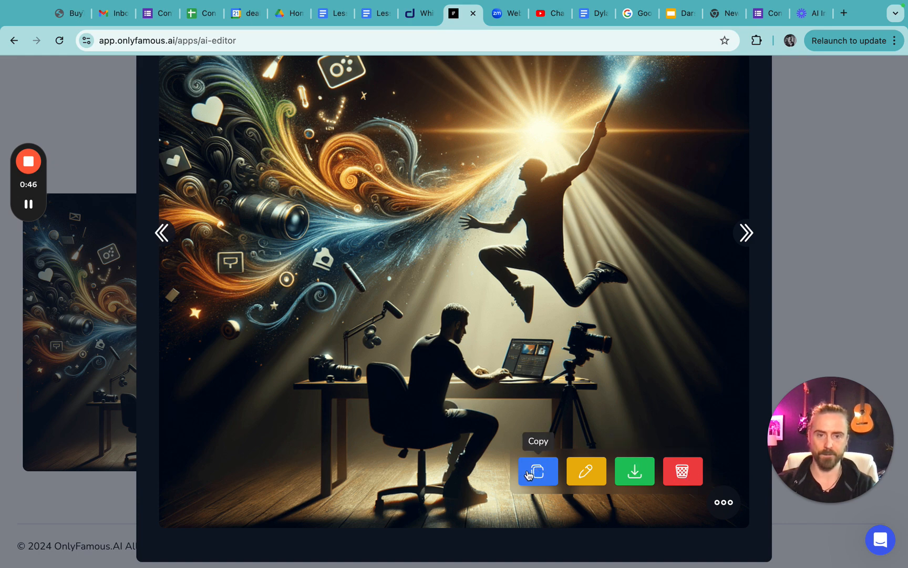
pyautogui.click(588, 472)
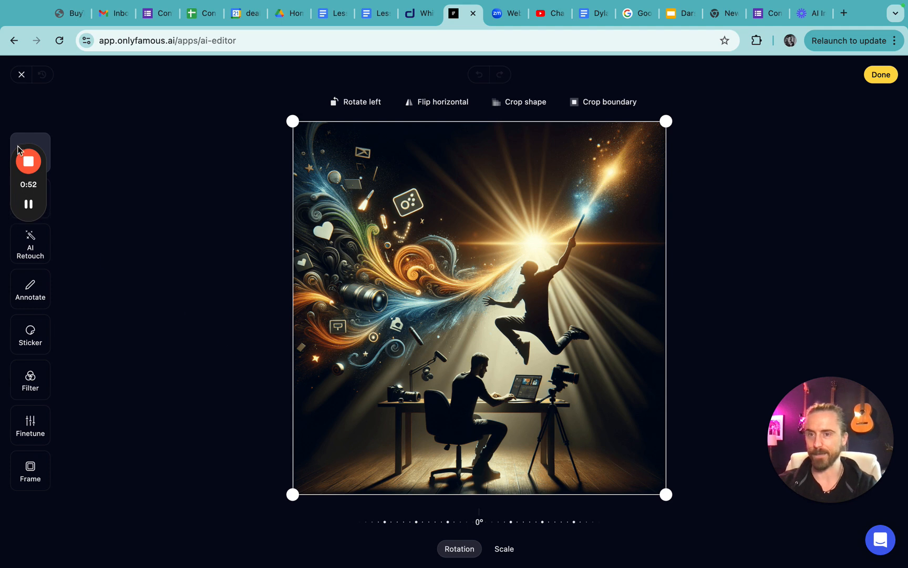
# - Crop the image slightly along its left and bottom edges to about 1057 × 1033 and show the resize dimensions
pyautogui.moveTo(32, 148); pyautogui.dragTo(136, 57)
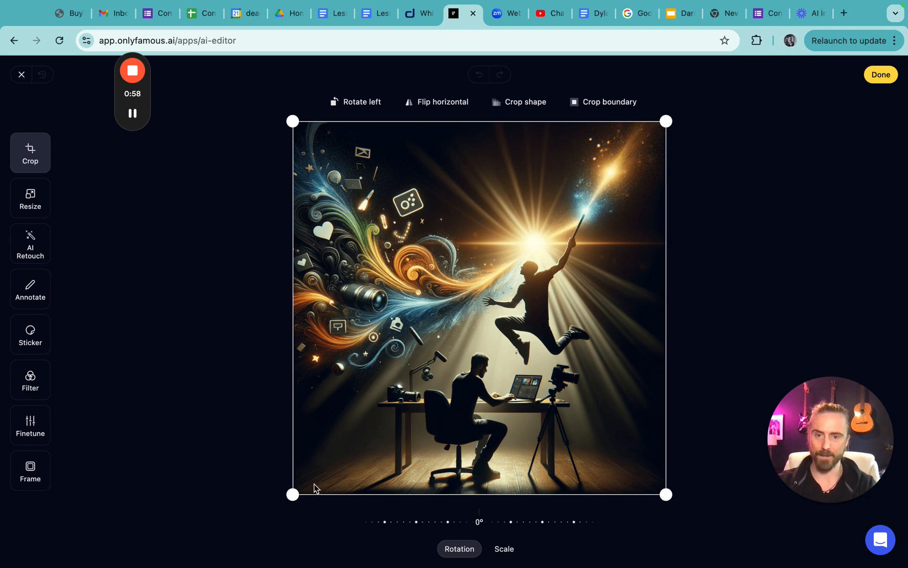
pyautogui.moveTo(293, 494); pyautogui.dragTo(330, 450)
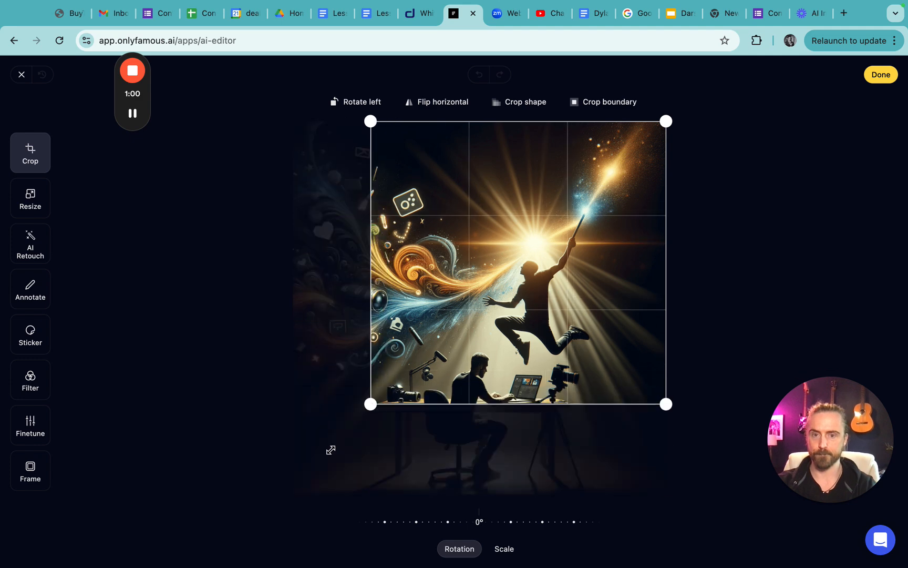
pyautogui.click(35, 206)
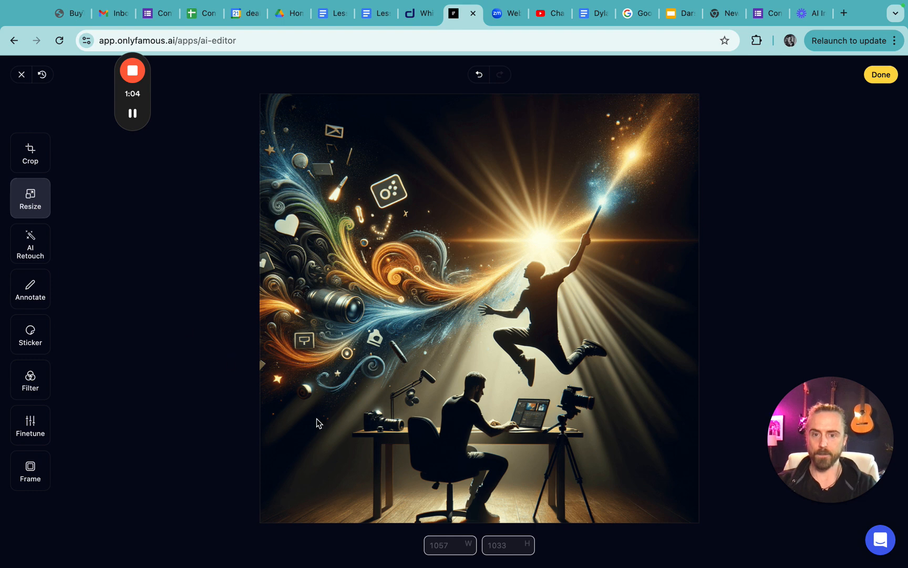
# - Use Magic Insert to replace the framed icon above the colourful swirls with "playing cards", brushing over the icon
pyautogui.click(31, 254)
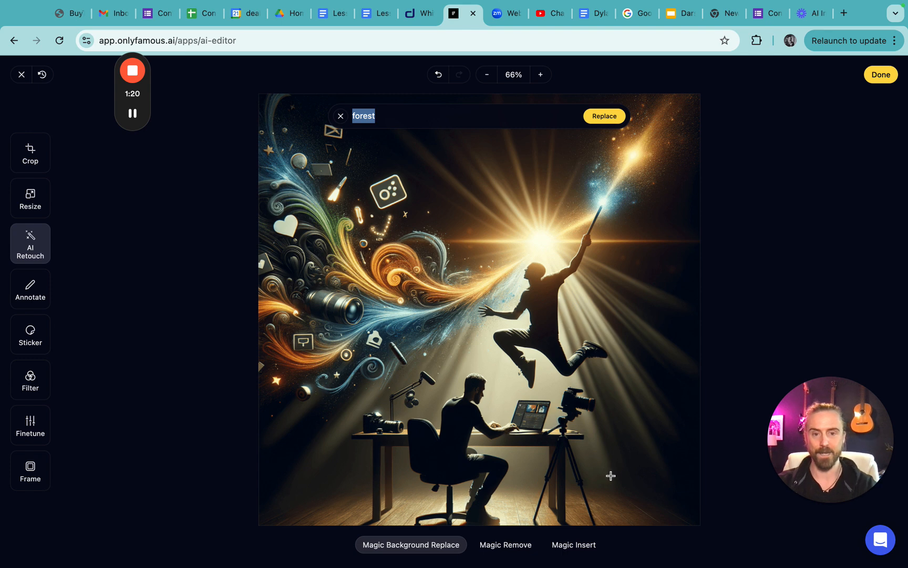
pyautogui.click(574, 547)
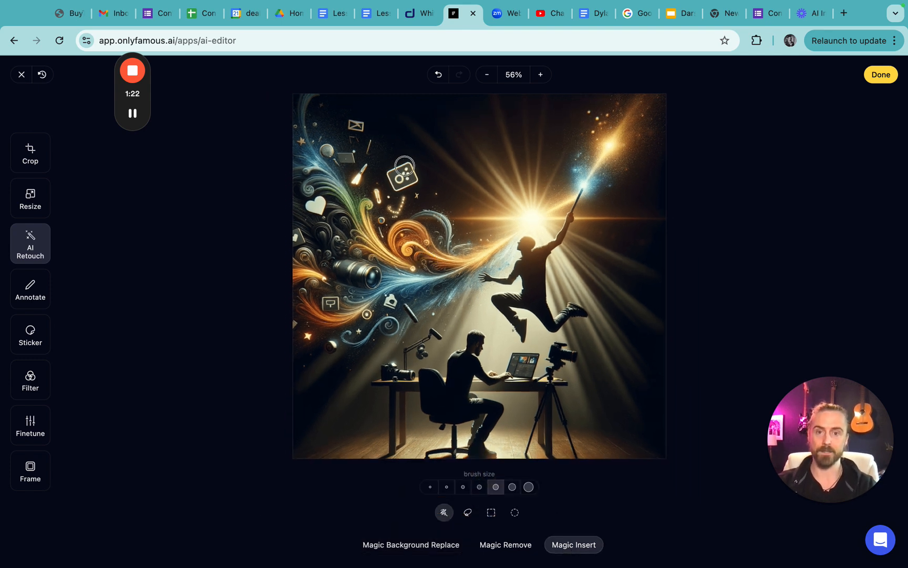
pyautogui.moveTo(401, 185)
pyautogui.mouseDown()
pyautogui.moveTo(390, 163)
pyautogui.moveTo(411, 164)
pyautogui.moveTo(415, 182)
pyautogui.moveTo(387, 175)
pyautogui.moveTo(394, 189)
pyautogui.moveTo(416, 174)
pyautogui.mouseUp()
pyautogui.write('[p')
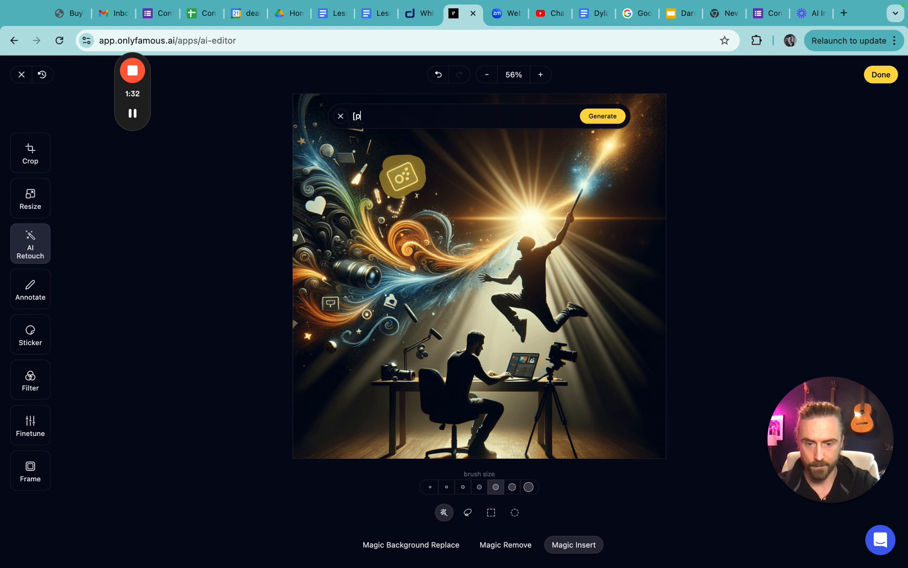
pyautogui.press('BackSpace')
pyautogui.press('BackSpace')
pyautogui.write('playing')
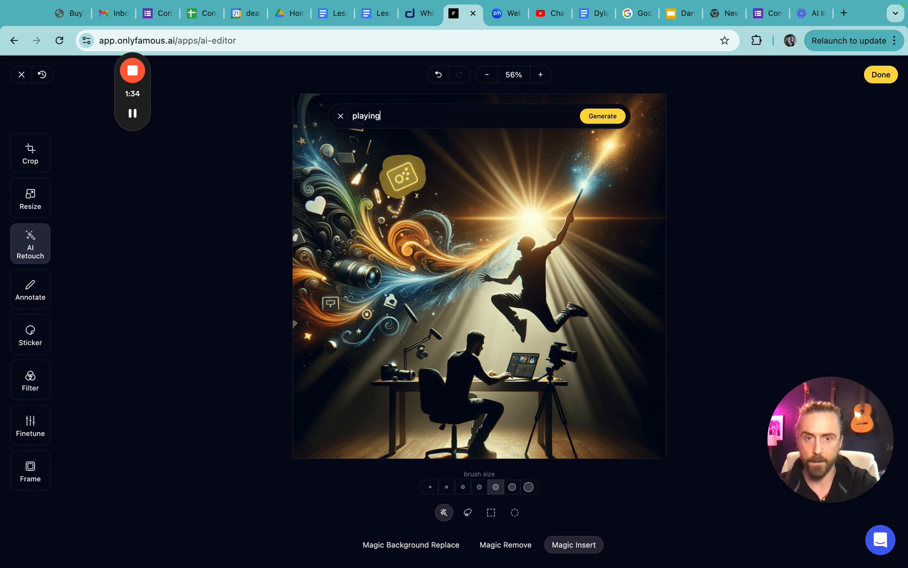
pyautogui.write(' cards')
pyautogui.press('Return')
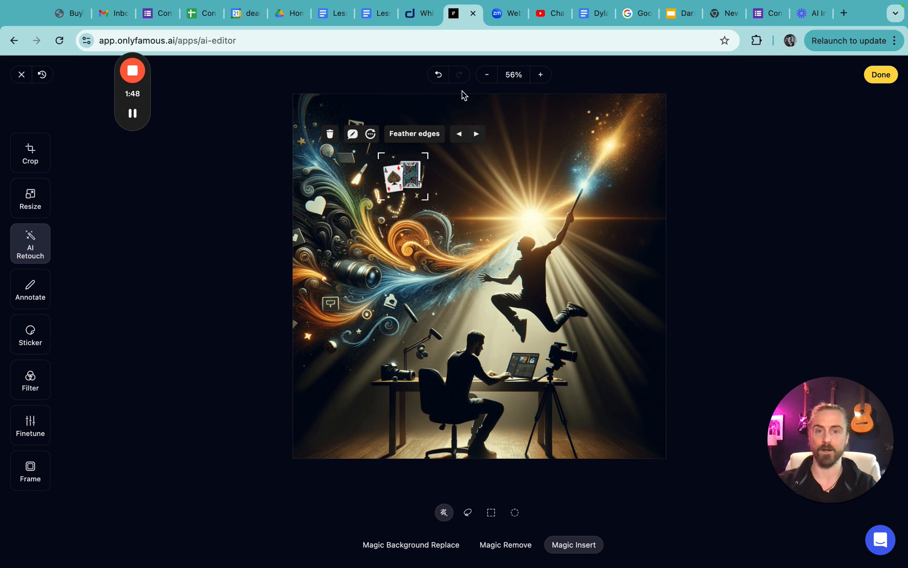
# - Compare the generated playing card variants and keep the one with the fanned-out cards
pyautogui.click(476, 135)
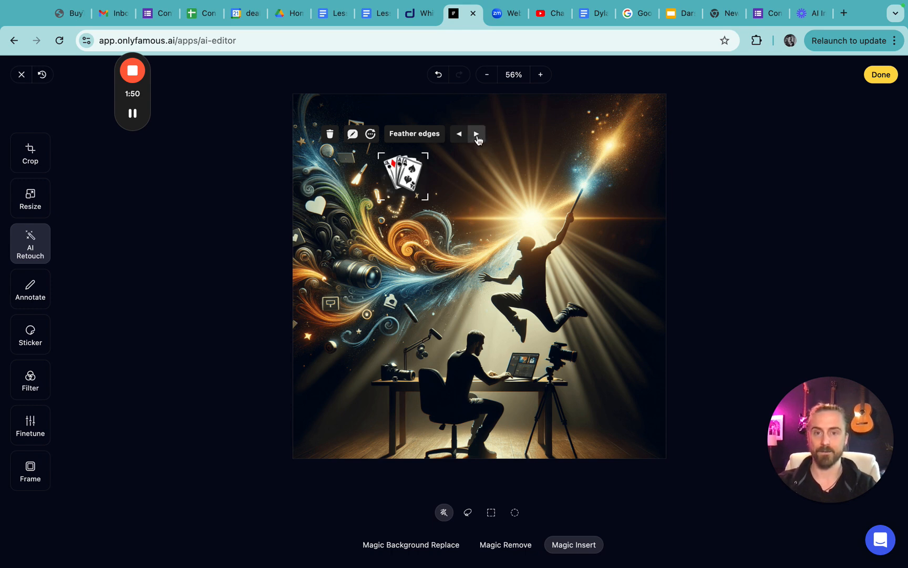
pyautogui.click(476, 135)
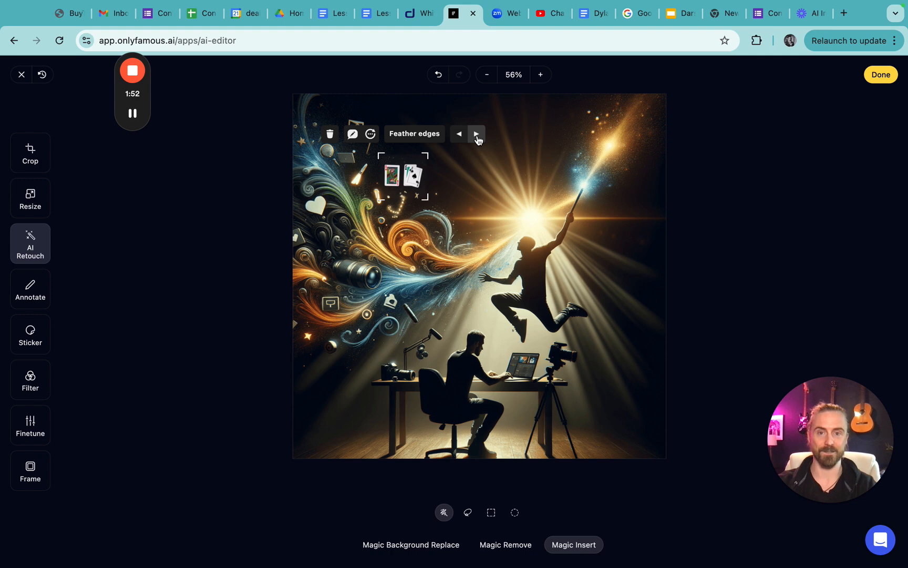
pyautogui.click(476, 134)
pyautogui.click(477, 137)
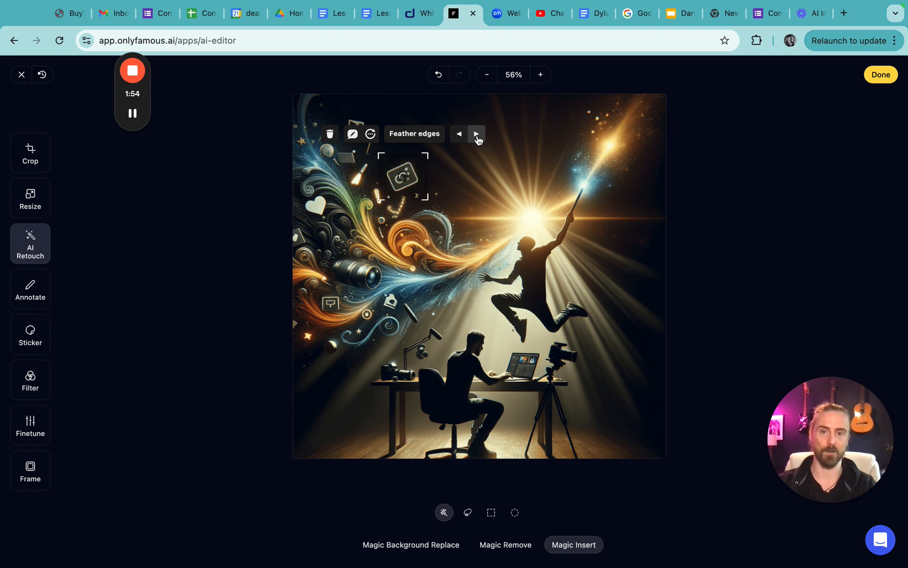
pyautogui.click(477, 137)
pyautogui.click(461, 136)
pyautogui.click(460, 136)
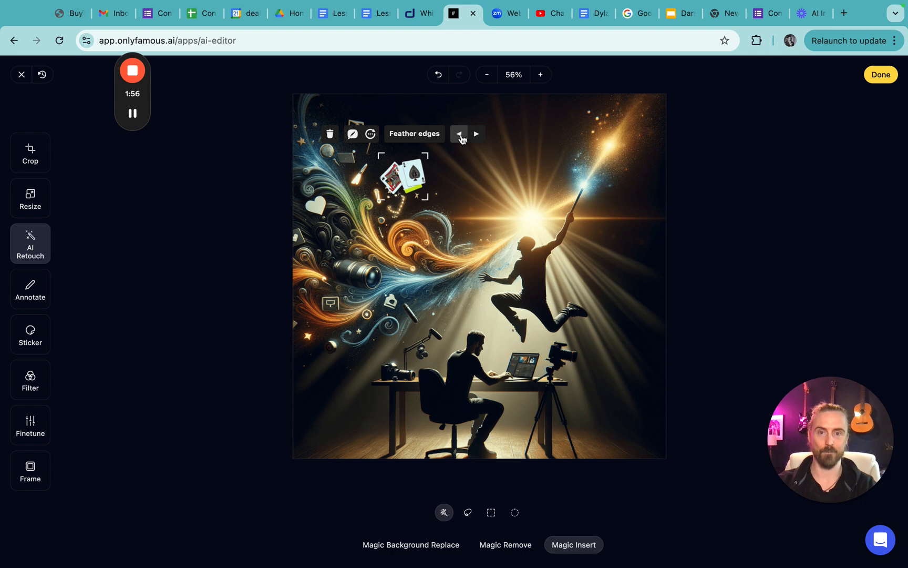
pyautogui.click(478, 135)
pyautogui.click(478, 136)
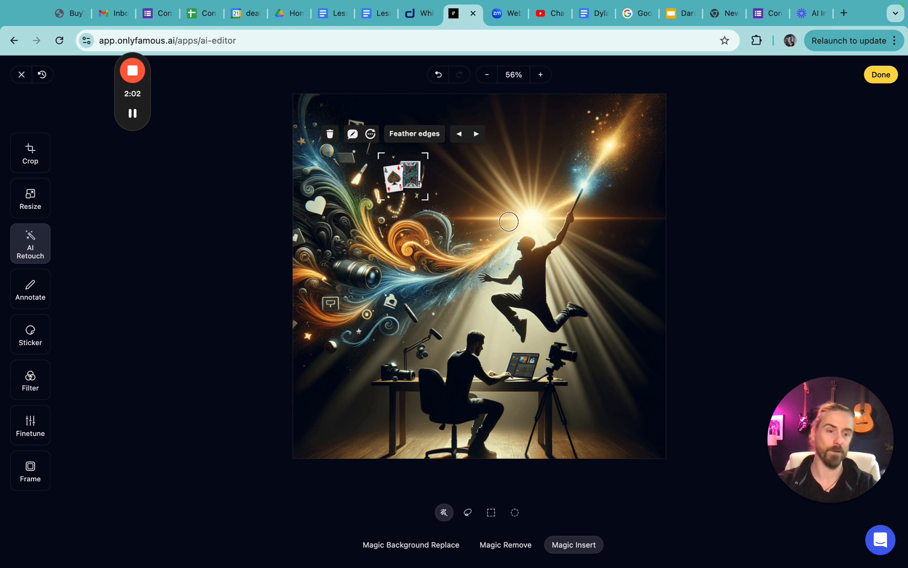
pyautogui.click(476, 134)
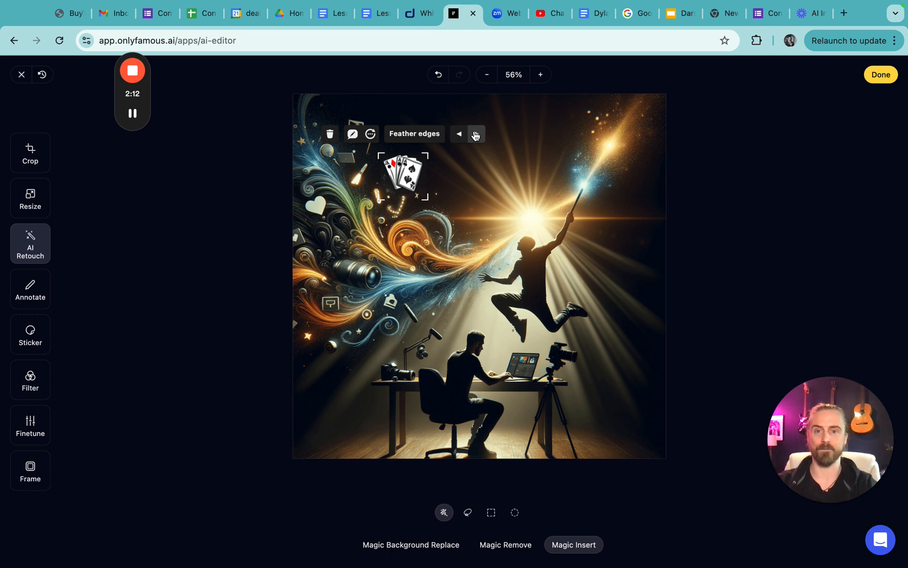
pyautogui.click(474, 258)
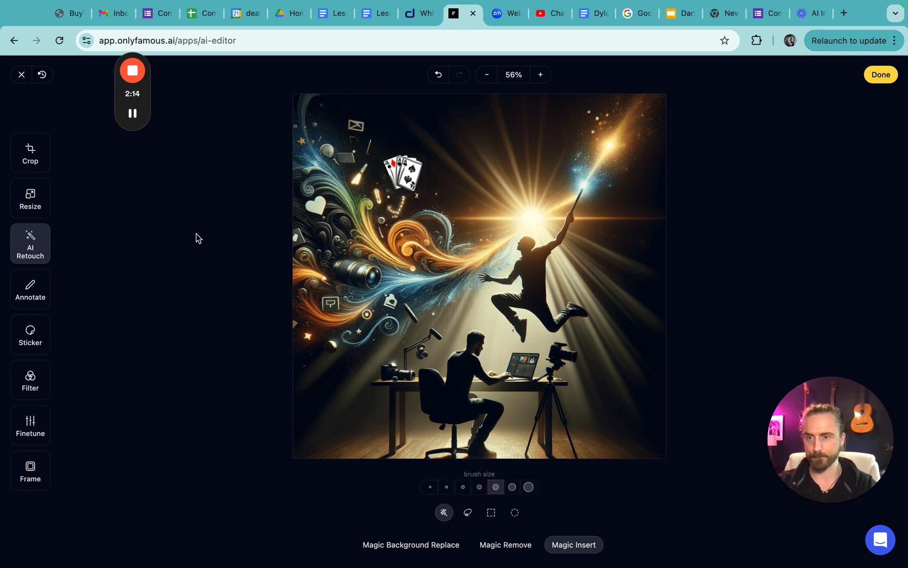
# - Use Magic Background Replace to change the image background to "beach with water"
pyautogui.click(418, 549)
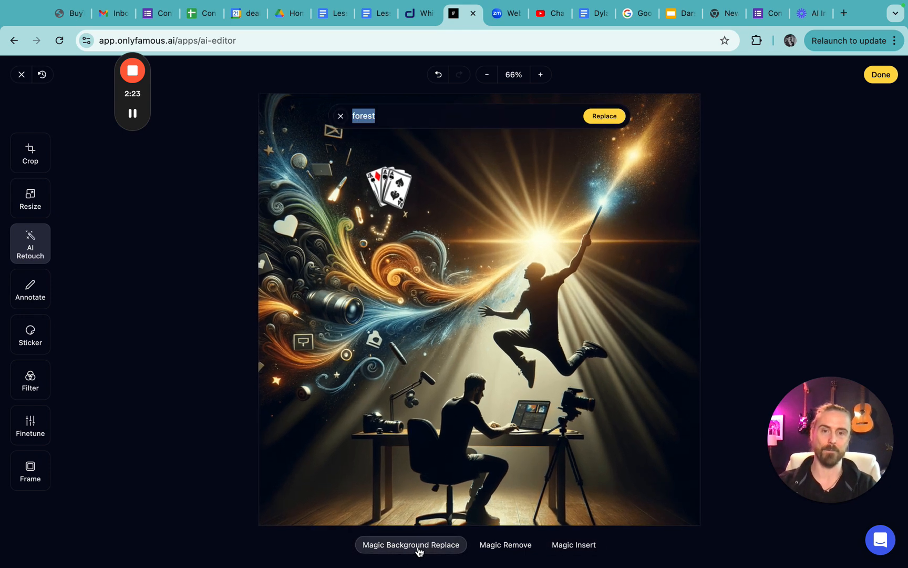
pyautogui.click(400, 115)
pyautogui.press('BackSpace')
pyautogui.press('BackSpace')
pyautogui.press('BackSpace')
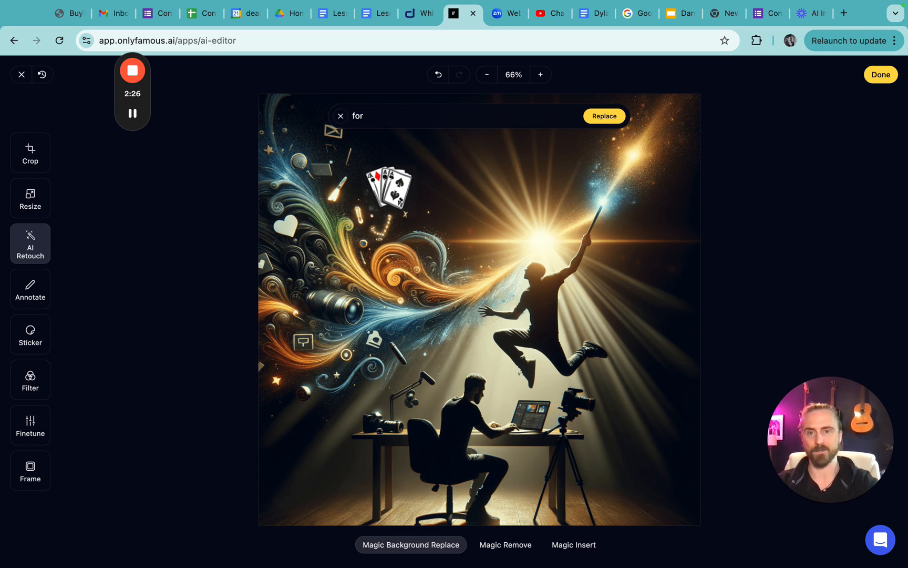
pyautogui.press('BackSpace')
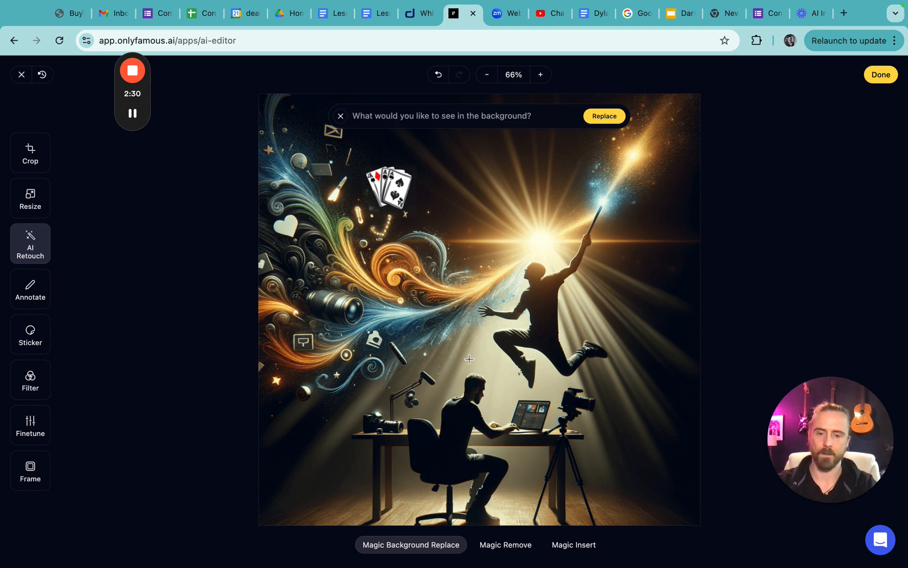
pyautogui.write('beach')
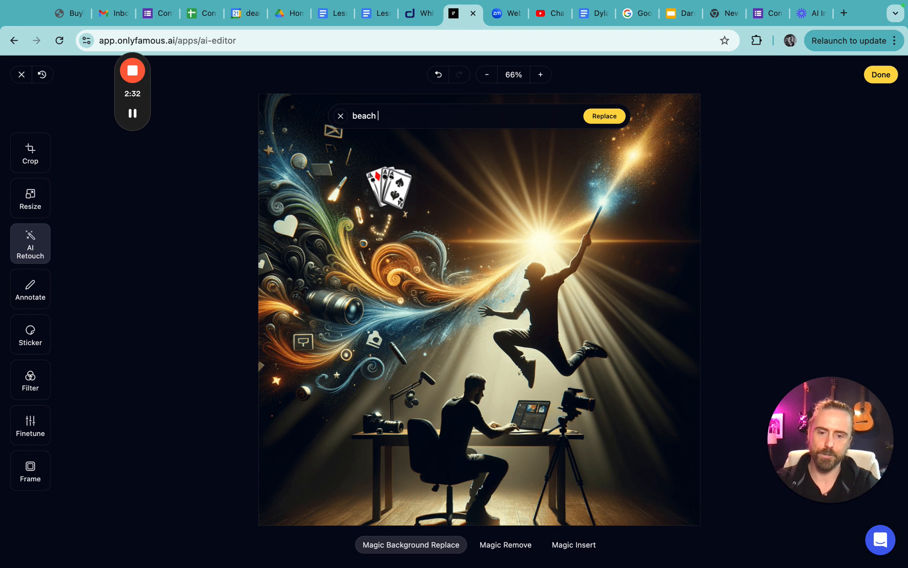
pyautogui.write(' with w')
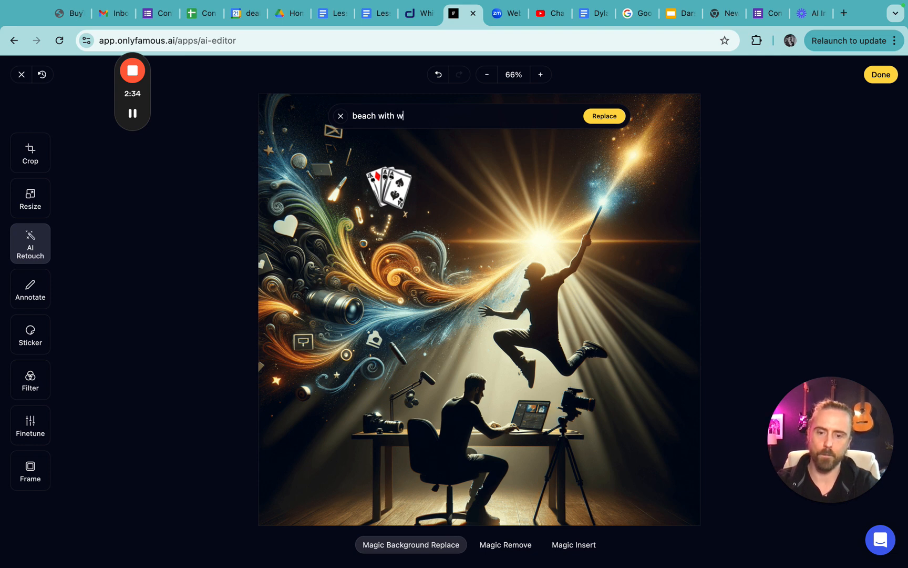
pyautogui.write('ater')
pyautogui.press('Return')
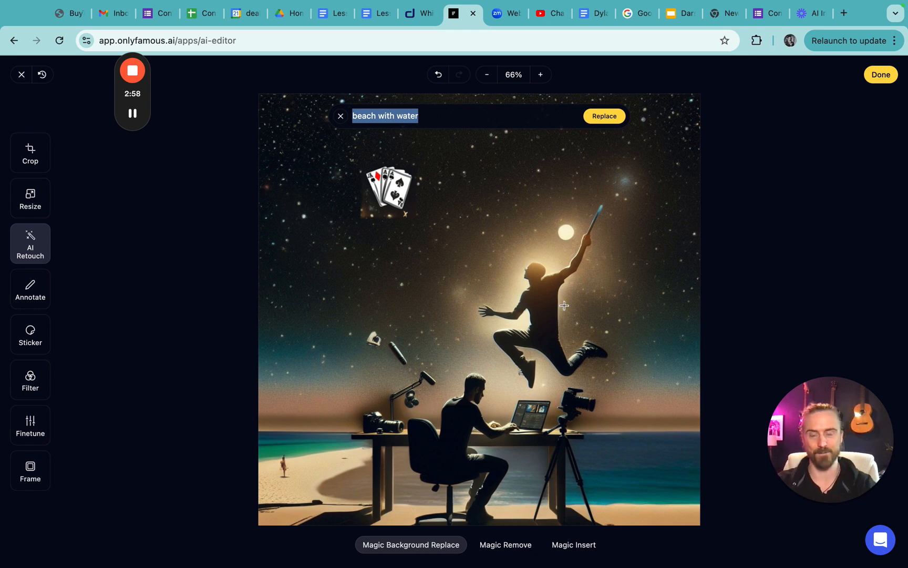
# - Replace the beach background with a "forest" background
pyautogui.doubleClick(452, 118)
pyautogui.tripleClick(453, 118)
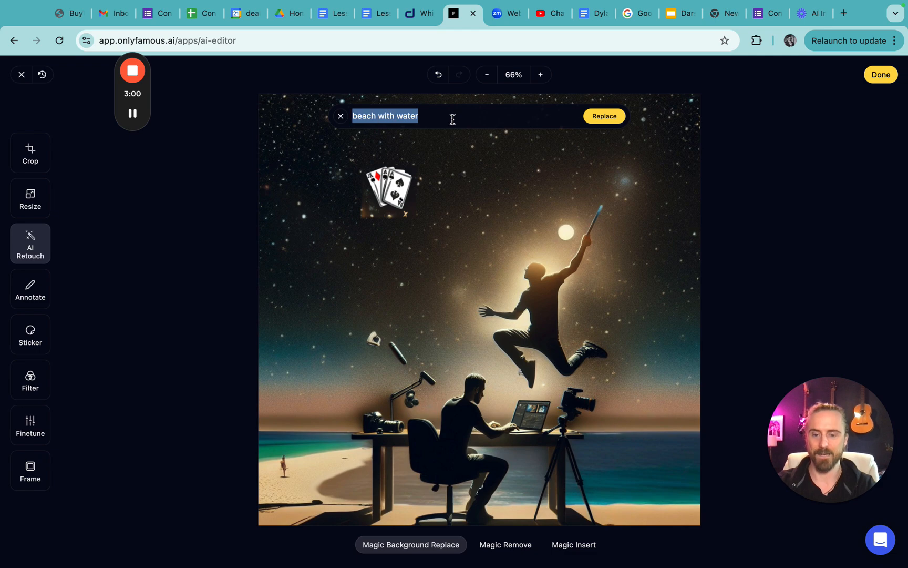
pyautogui.press('BackSpace')
pyautogui.write('forest')
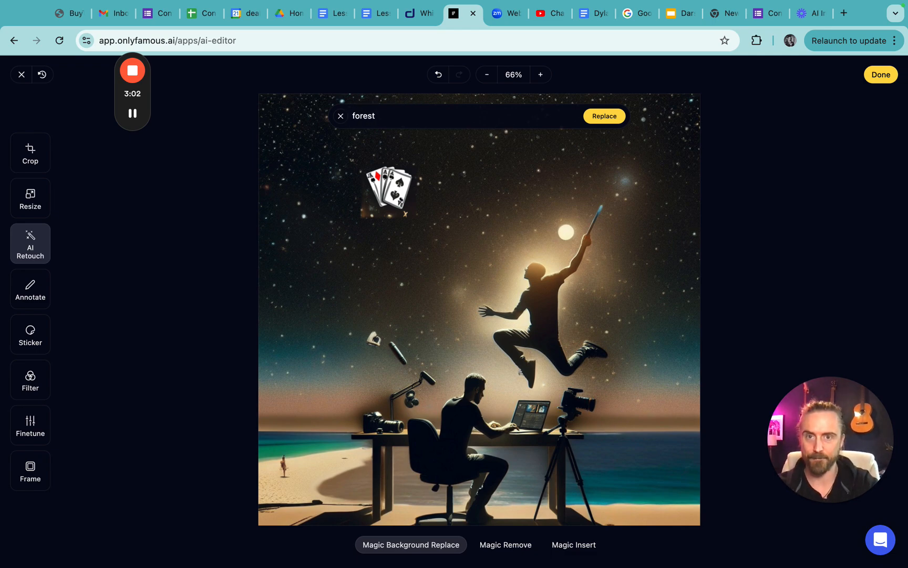
pyautogui.press('Return')
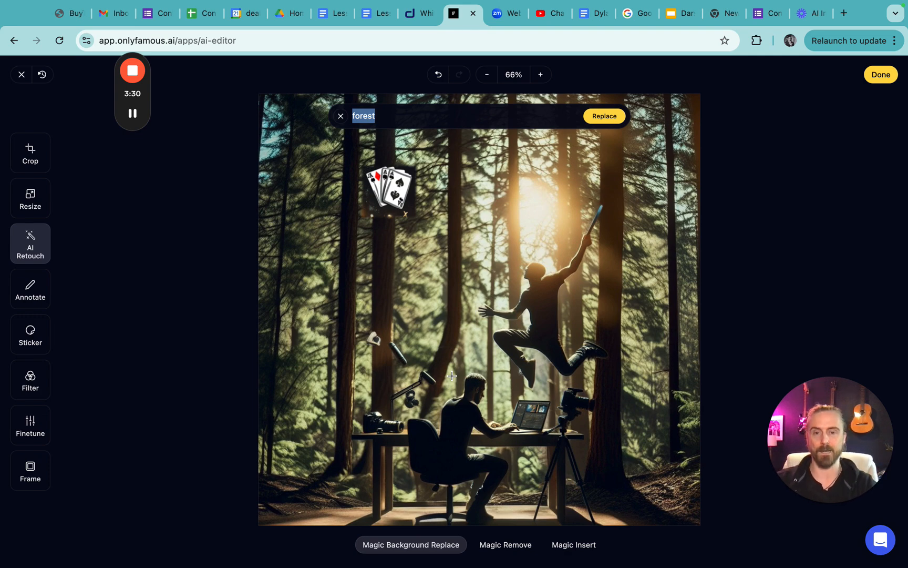
# - Use Magic Remove to brush away the floating objects above the desk beside the seated man, and the playing cards
pyautogui.click(31, 291)
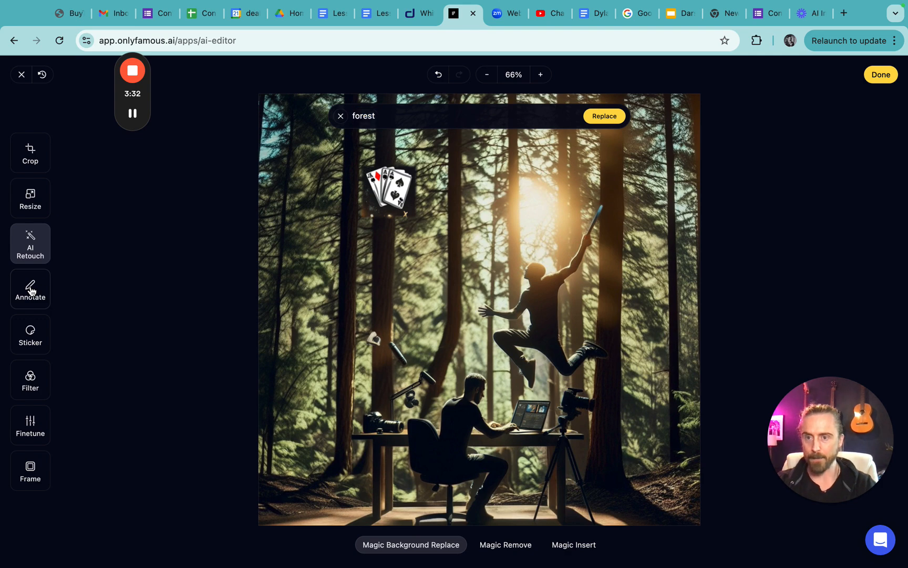
pyautogui.click(28, 248)
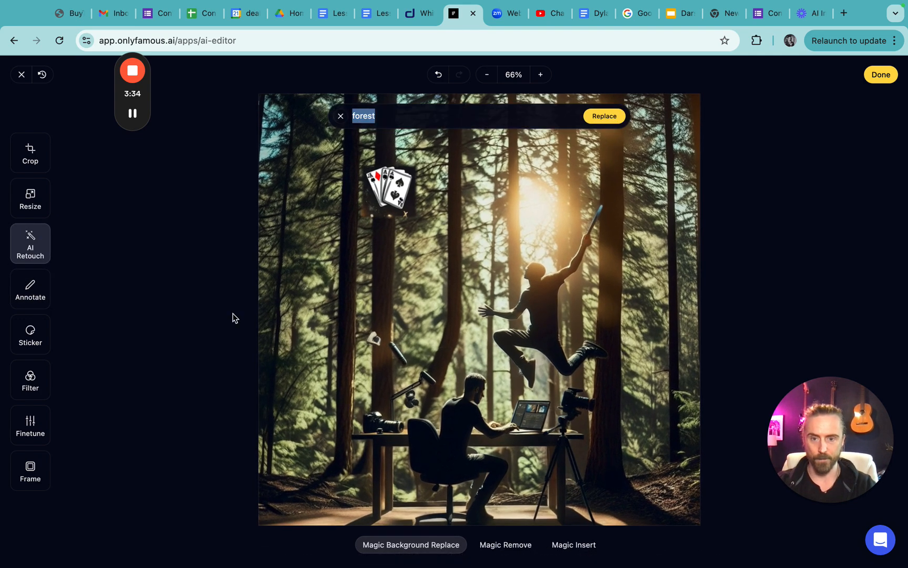
pyautogui.click(503, 544)
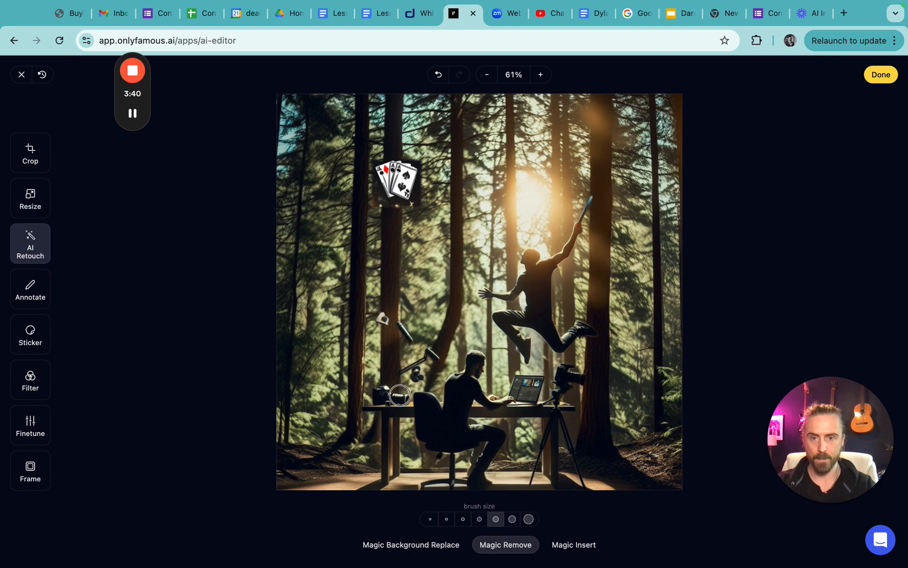
pyautogui.moveTo(403, 396)
pyautogui.mouseDown()
pyautogui.moveTo(362, 378)
pyautogui.moveTo(385, 393)
pyautogui.moveTo(430, 354)
pyautogui.moveTo(423, 360)
pyautogui.moveTo(371, 305)
pyautogui.mouseUp()
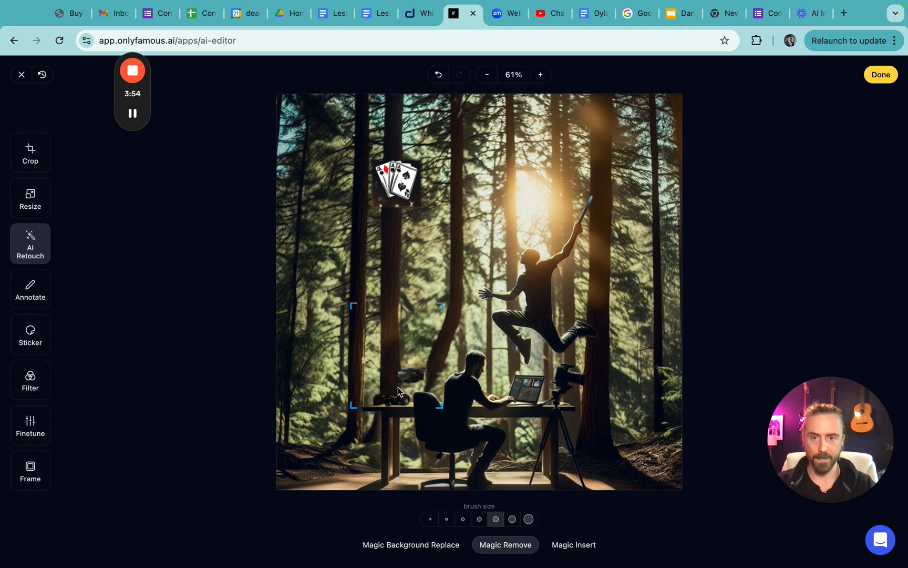
pyautogui.click(386, 284)
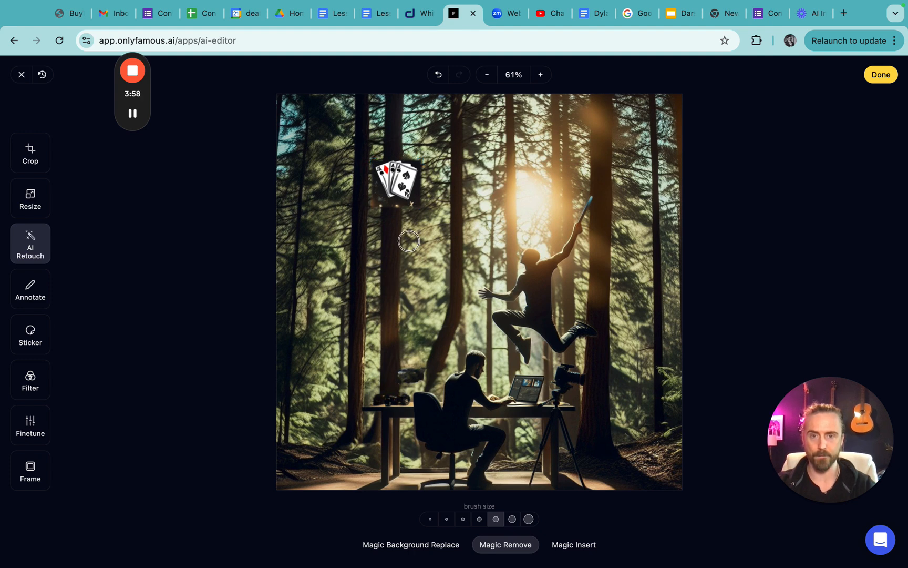
pyautogui.moveTo(411, 211)
pyautogui.mouseDown()
pyautogui.moveTo(411, 147)
pyautogui.moveTo(395, 215)
pyautogui.moveTo(386, 163)
pyautogui.moveTo(379, 195)
pyautogui.moveTo(371, 158)
pyautogui.moveTo(407, 151)
pyautogui.moveTo(418, 169)
pyautogui.moveTo(399, 204)
pyautogui.moveTo(381, 206)
pyautogui.mouseUp()
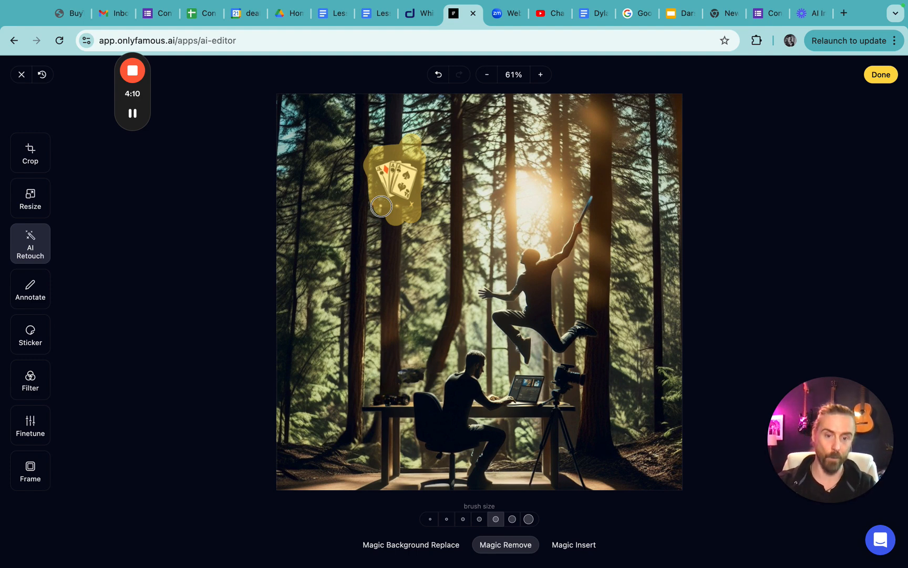
pyautogui.moveTo(381, 206); pyautogui.dragTo(381, 205)
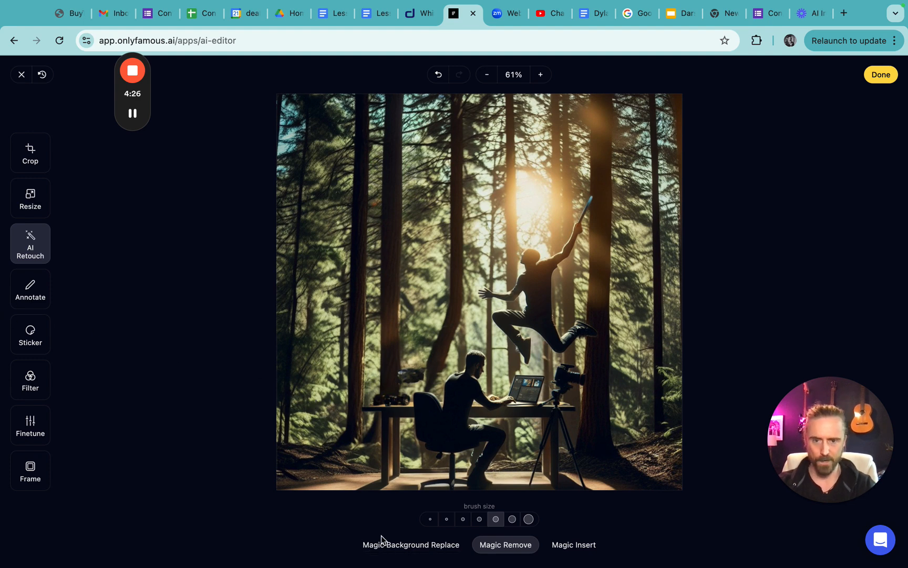
# - Use Magic Background Replace to change the forest background to "fairground"
pyautogui.click(393, 545)
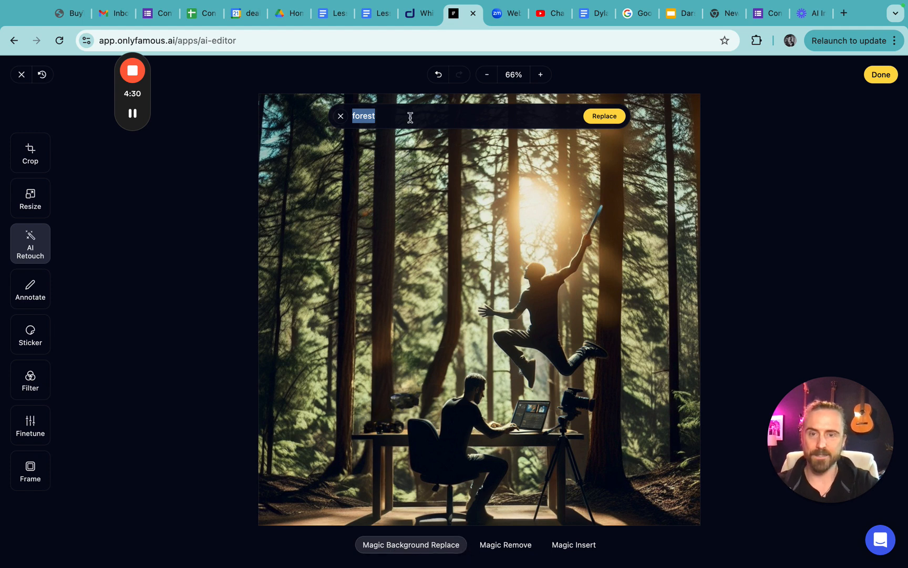
pyautogui.press('BackSpace')
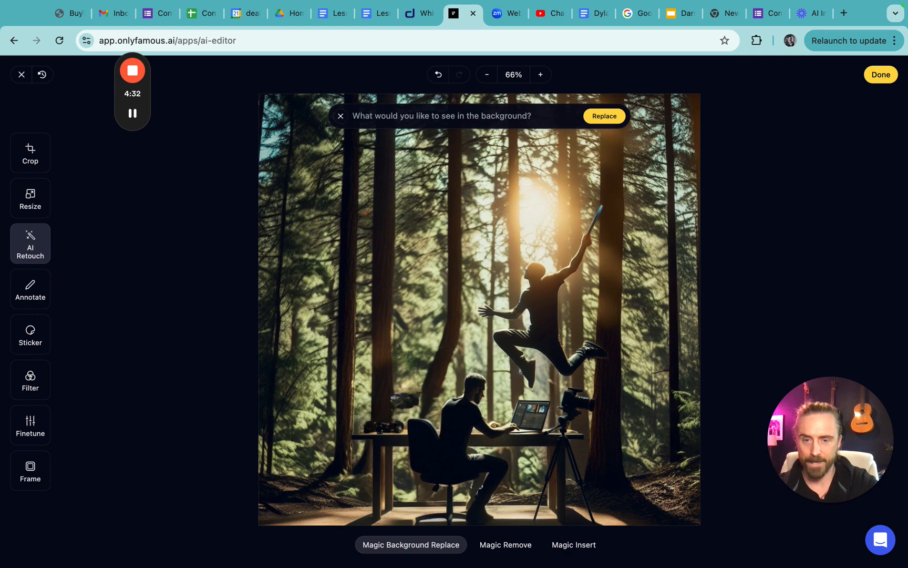
pyautogui.write('fair')
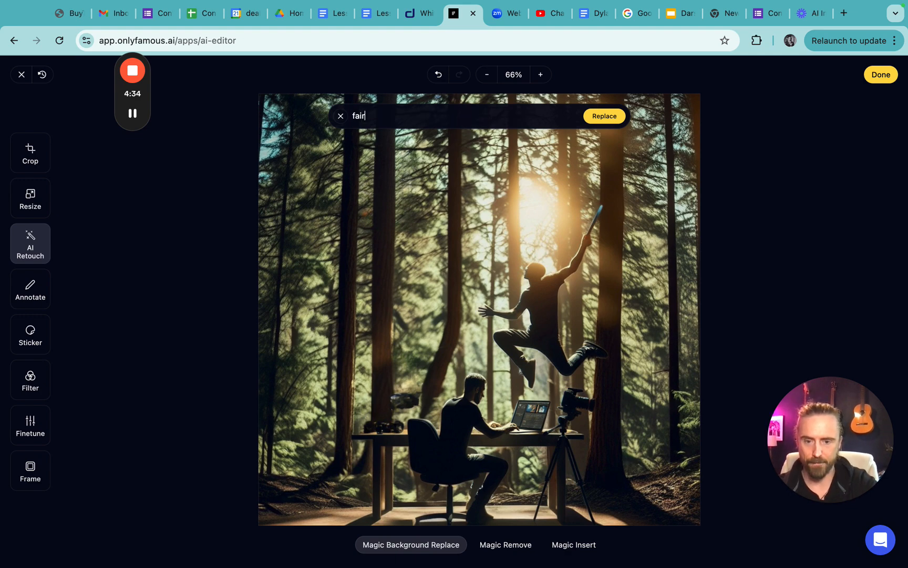
pyautogui.write('ground')
pyautogui.press('Return')
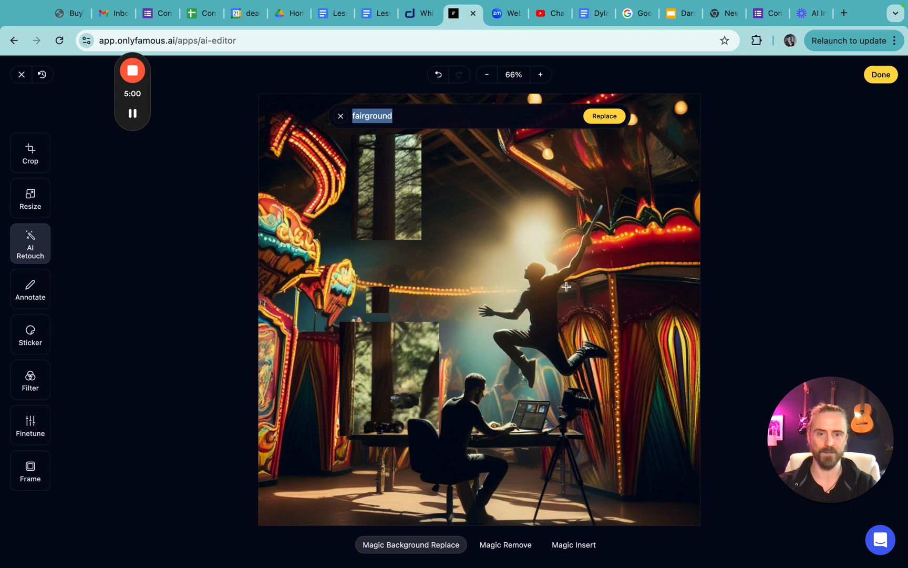
# - Draw a red six-point zigzag path annotation across the middle of the image, from the desk to the jumping man's feet
pyautogui.click(31, 290)
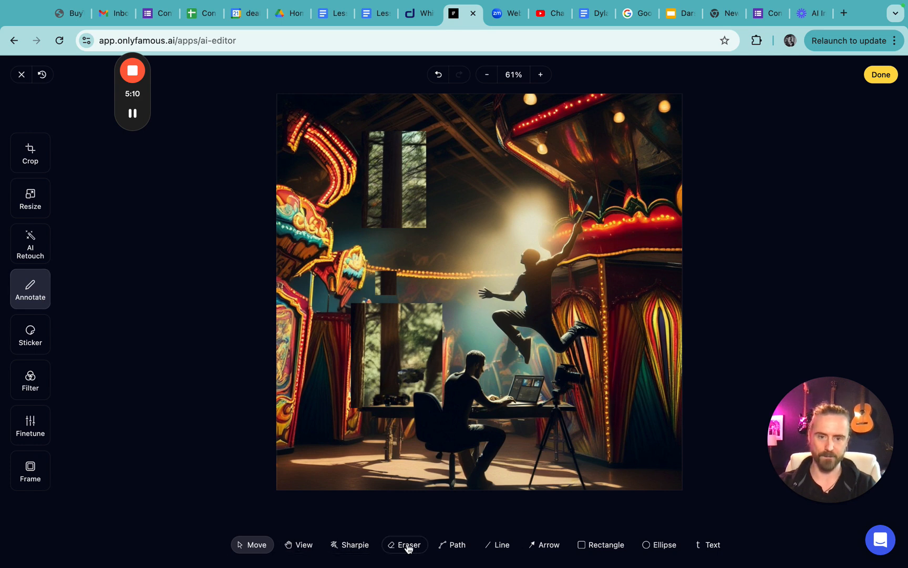
pyautogui.click(454, 544)
pyautogui.click(389, 413)
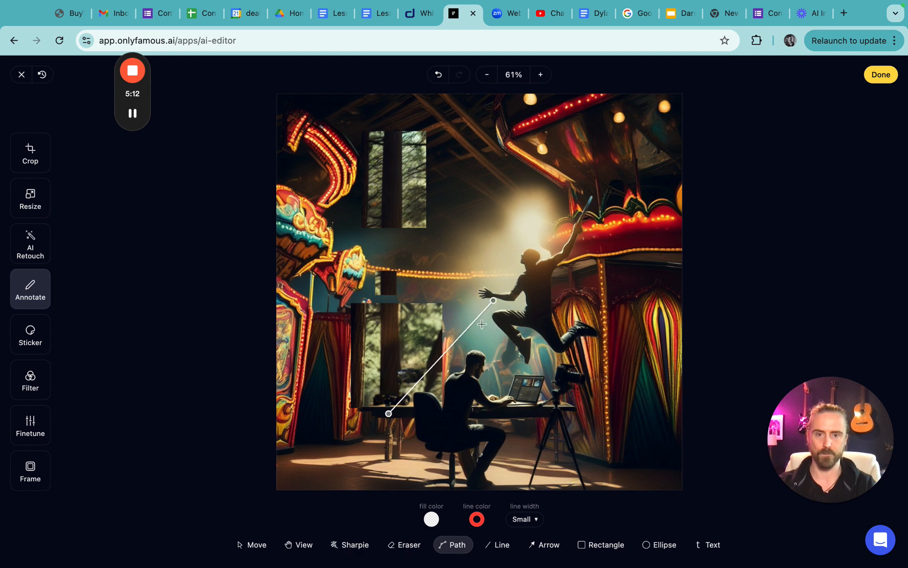
pyautogui.click(481, 326)
pyautogui.click(376, 274)
pyautogui.click(584, 245)
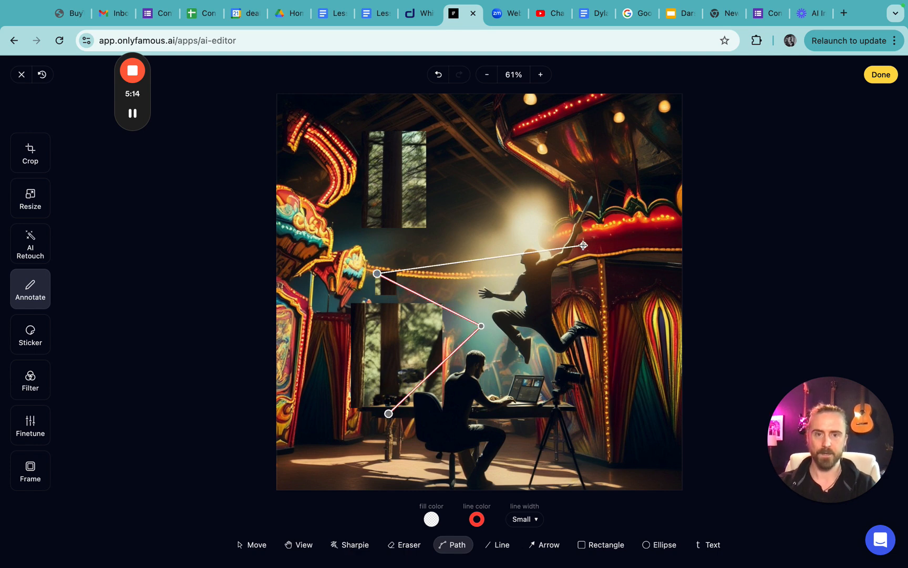
pyautogui.click(404, 221)
pyautogui.click(517, 357)
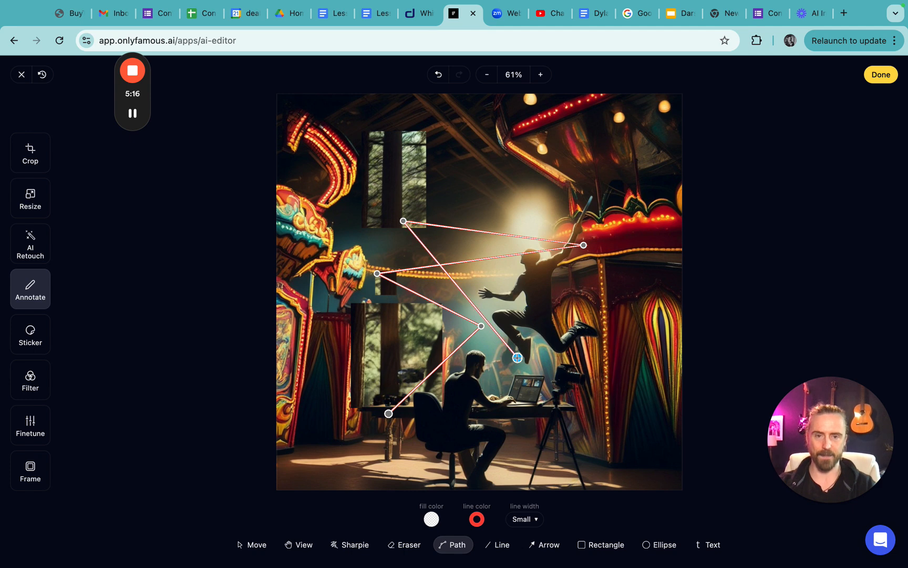
pyautogui.press('Escape')
pyautogui.press('Escape')
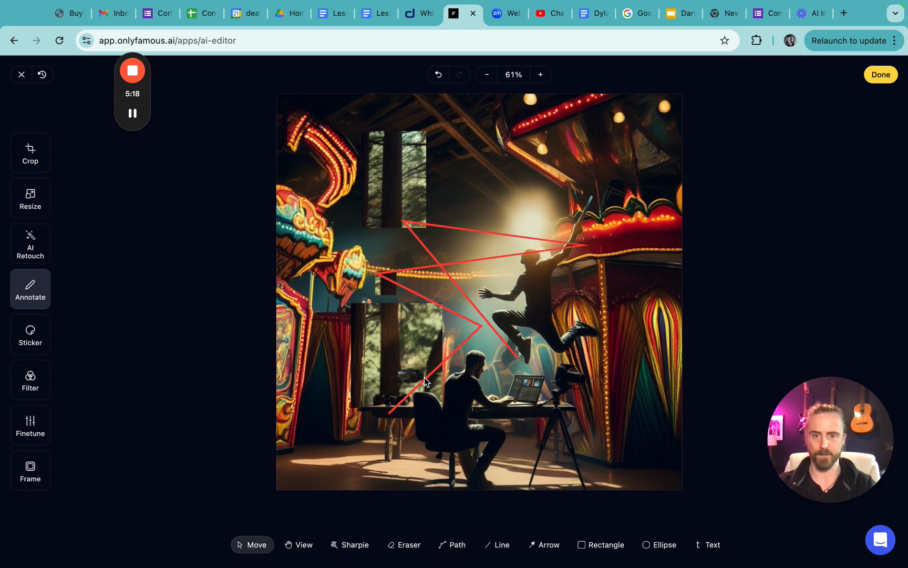
# - Erase the red zigzag path annotation with the Eraser
pyautogui.click(404, 545)
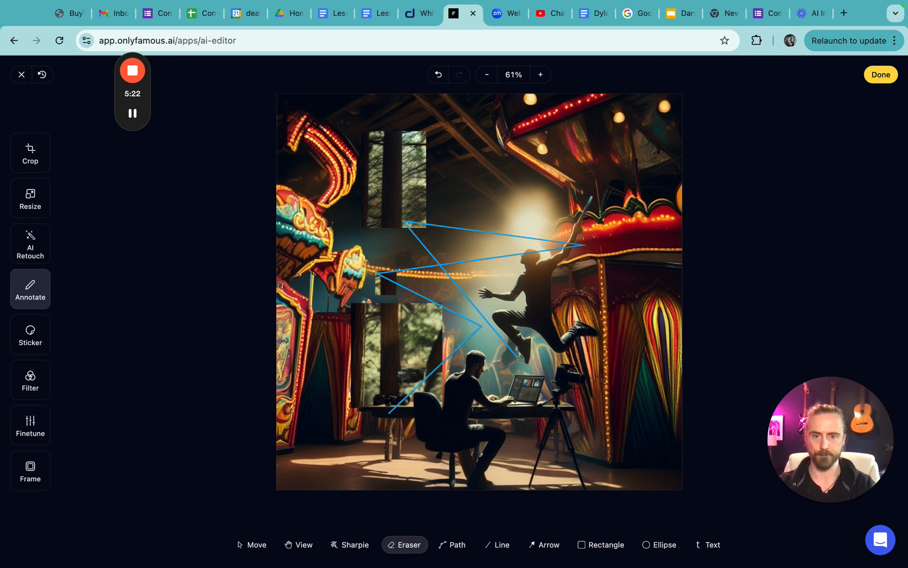
pyautogui.click(405, 222)
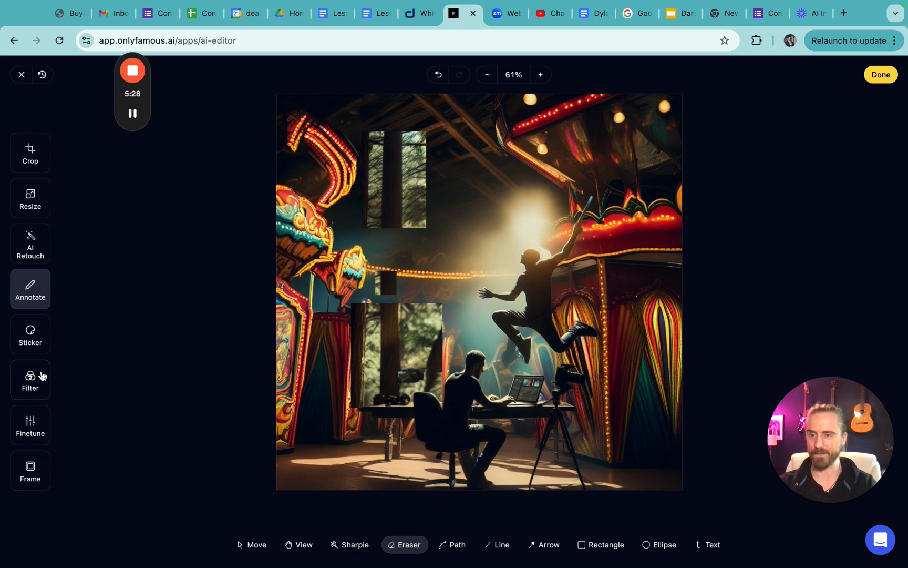
# - Add a grinning face sticker above the desk's camera and a party popper sticker over the tripod camera
pyautogui.click(31, 376)
pyautogui.click(30, 343)
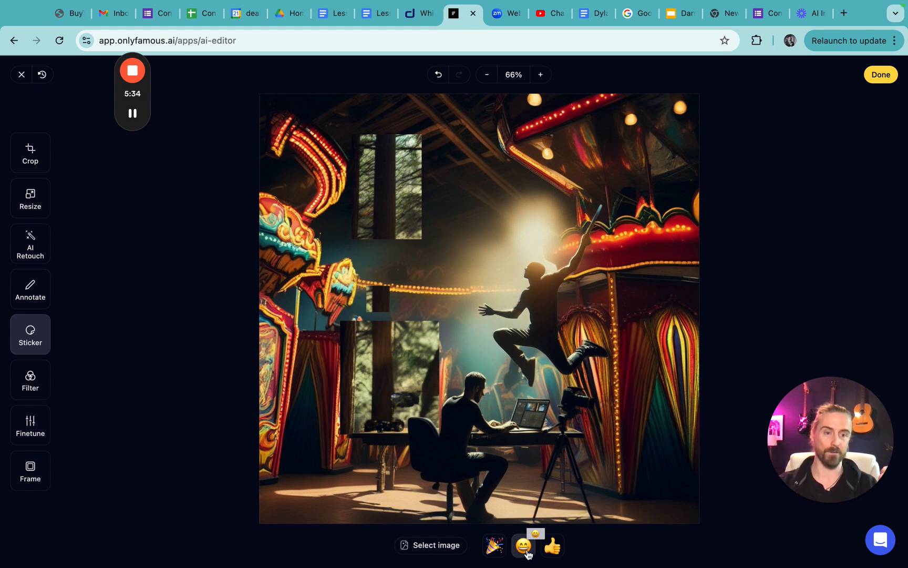
pyautogui.moveTo(528, 550); pyautogui.dragTo(366, 315)
pyautogui.click(388, 380)
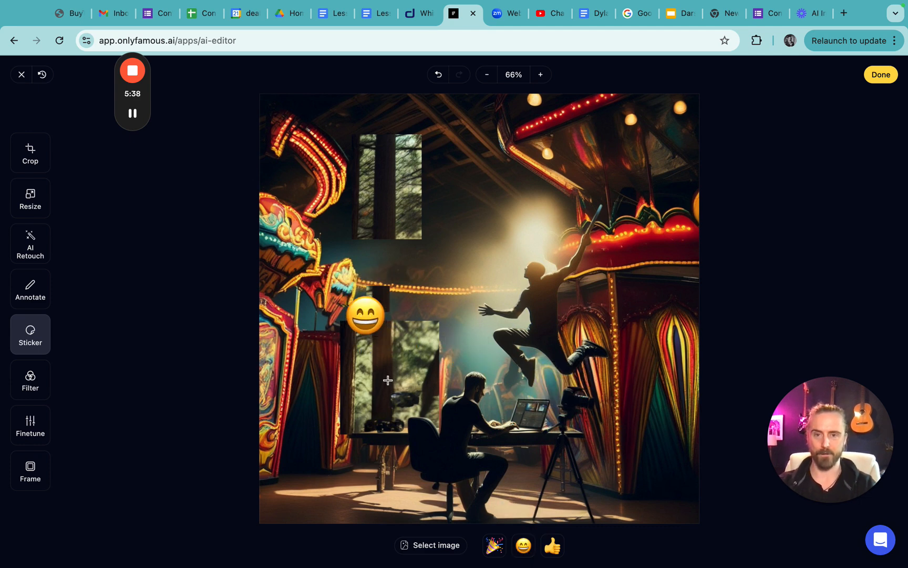
pyautogui.moveTo(494, 545); pyautogui.dragTo(557, 389)
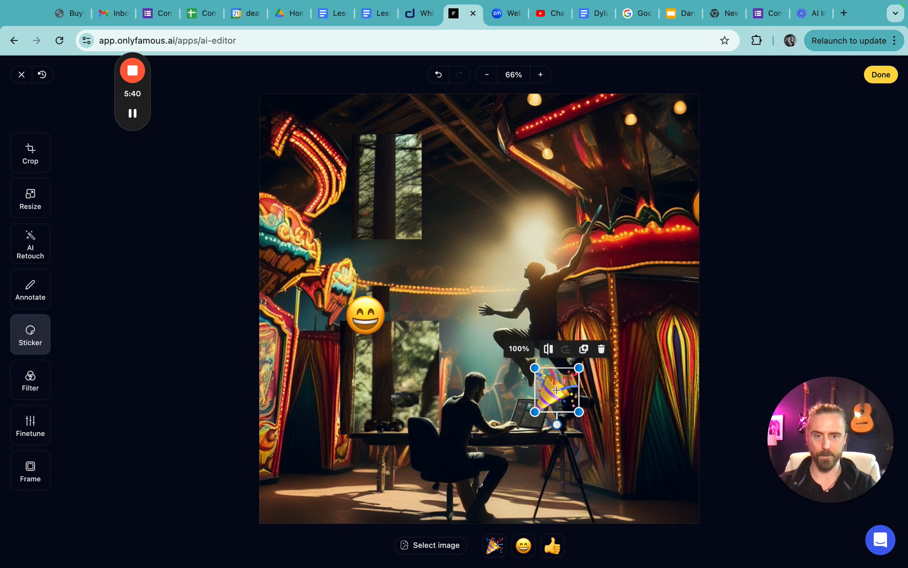
# - Try the Chrome, Fade, Cold and Pastel filters on the image and apply the Warm filter
pyautogui.click(30, 377)
pyautogui.click(365, 523)
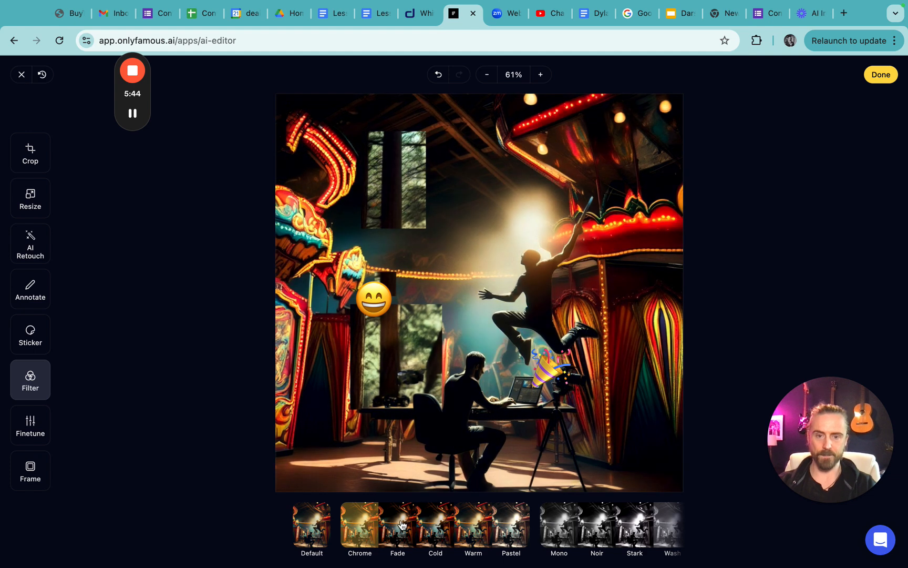
pyautogui.click(398, 524)
pyautogui.click(430, 525)
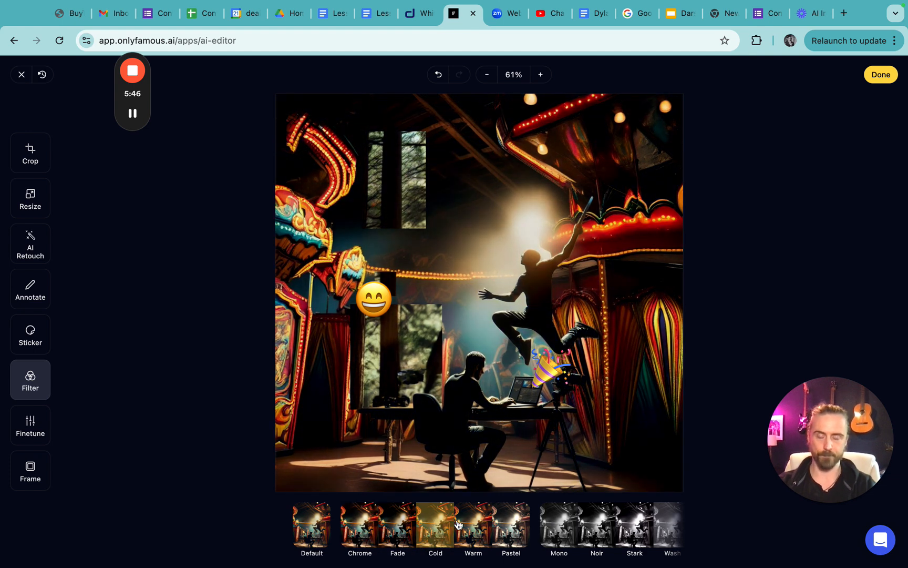
pyautogui.click(484, 523)
pyautogui.click(515, 521)
pyautogui.click(462, 530)
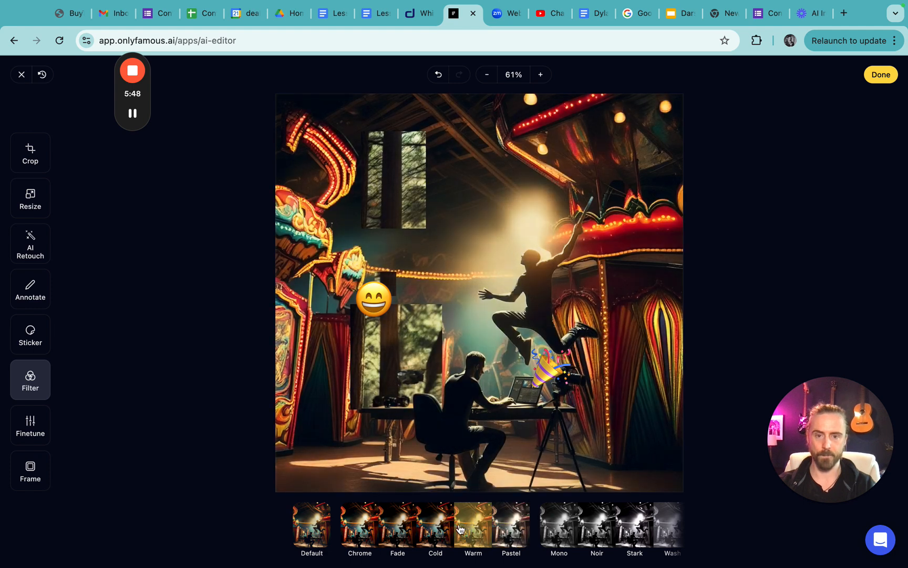
# - Finetune the image's brightness and contrast, and set its saturation to 5
pyautogui.click(33, 432)
pyautogui.moveTo(482, 526); pyautogui.dragTo(459, 523)
pyautogui.click(358, 549)
pyautogui.click(416, 550)
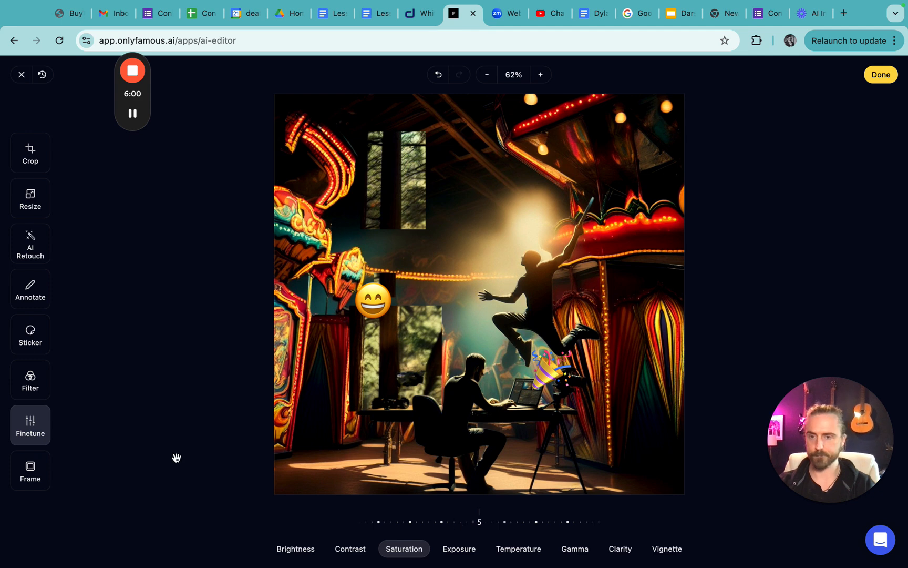
# - Try the Bevel, Polaroid and Plus frames around the image and apply the Mat frame
pyautogui.click(30, 469)
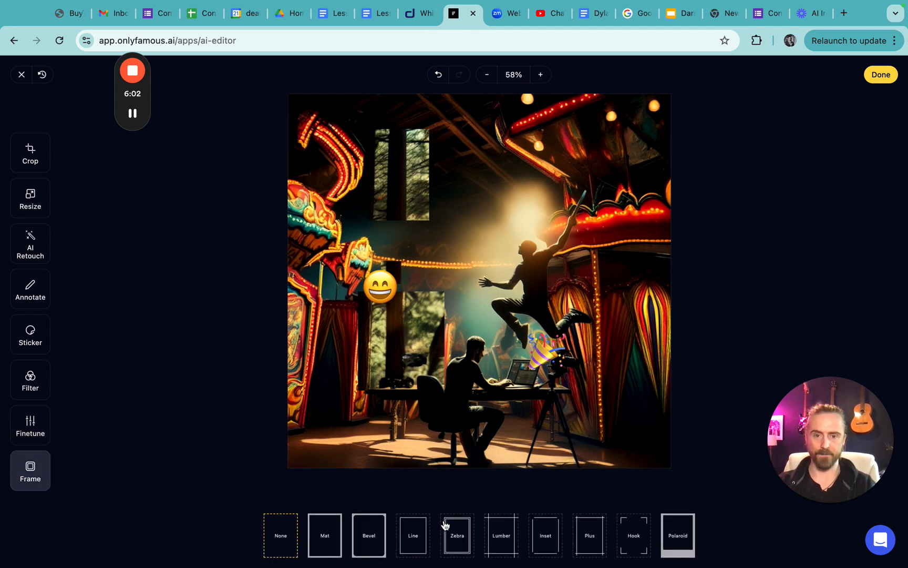
pyautogui.click(371, 529)
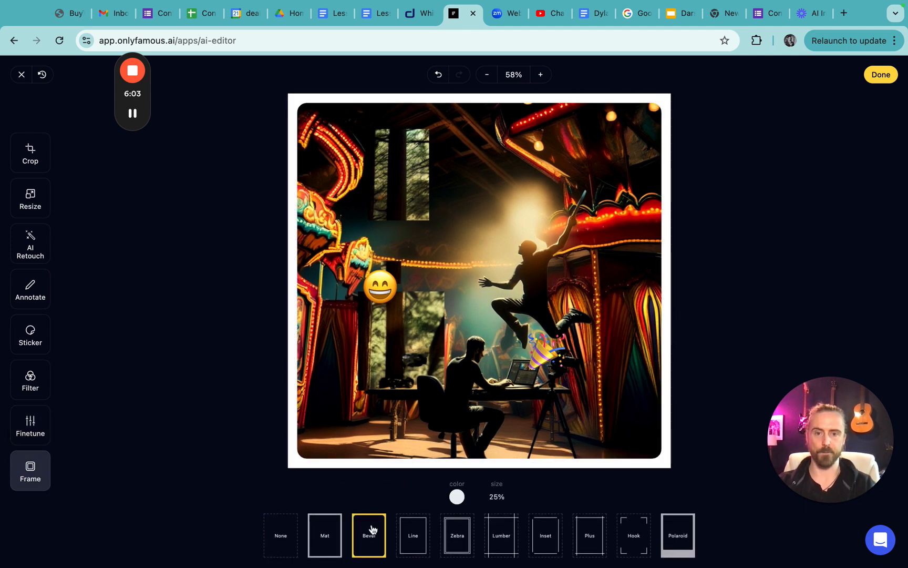
pyautogui.click(677, 529)
pyautogui.click(603, 536)
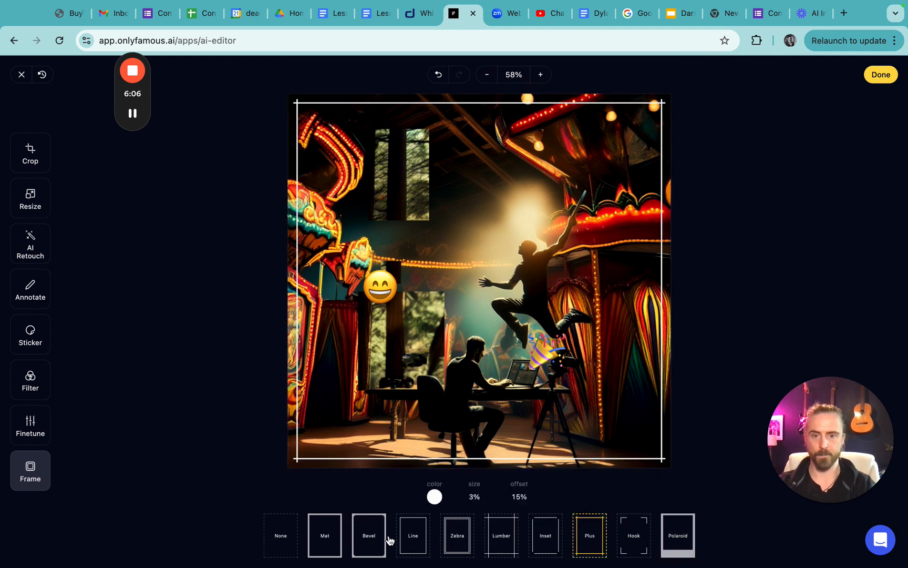
pyautogui.click(369, 537)
pyautogui.click(318, 540)
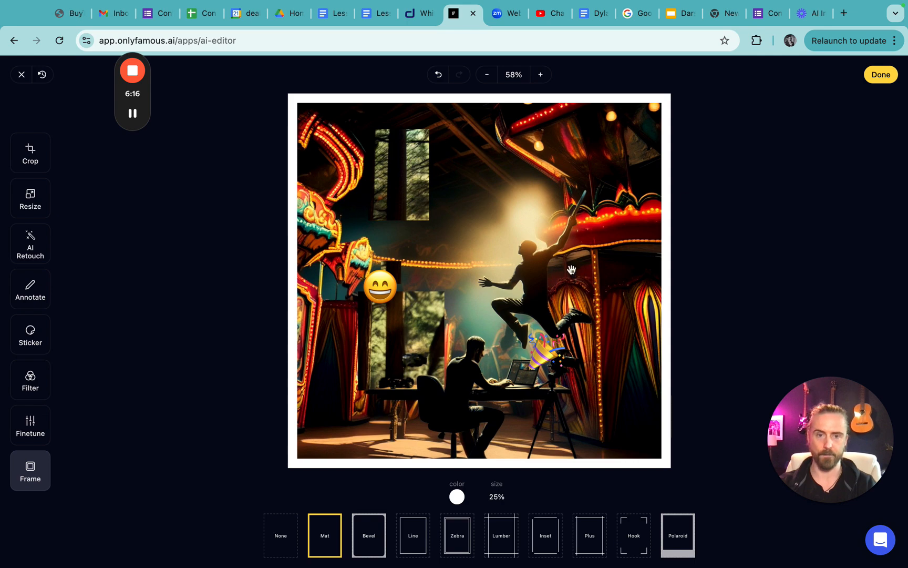
# - Finish editing and save the image, review the updated version in the preview, and close the preview
pyautogui.click(886, 77)
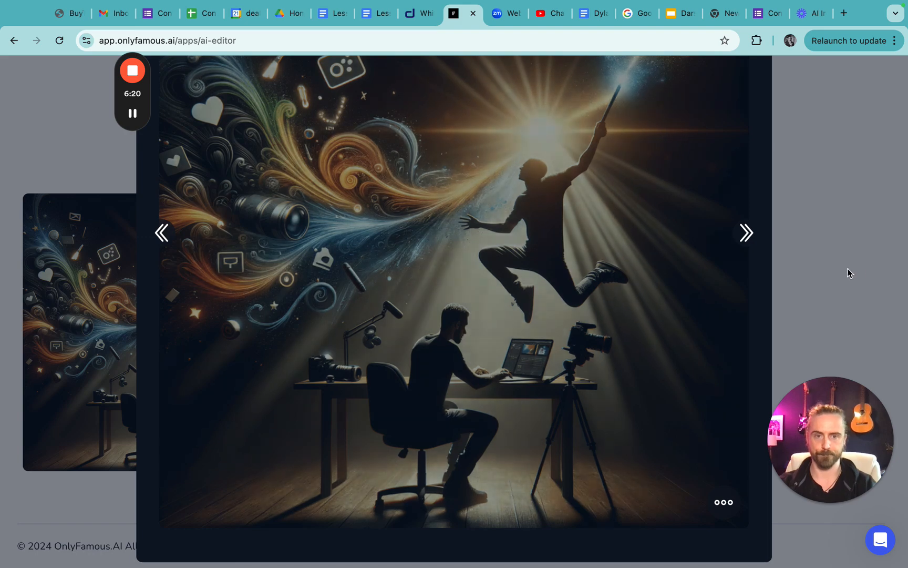
pyautogui.click(821, 256)
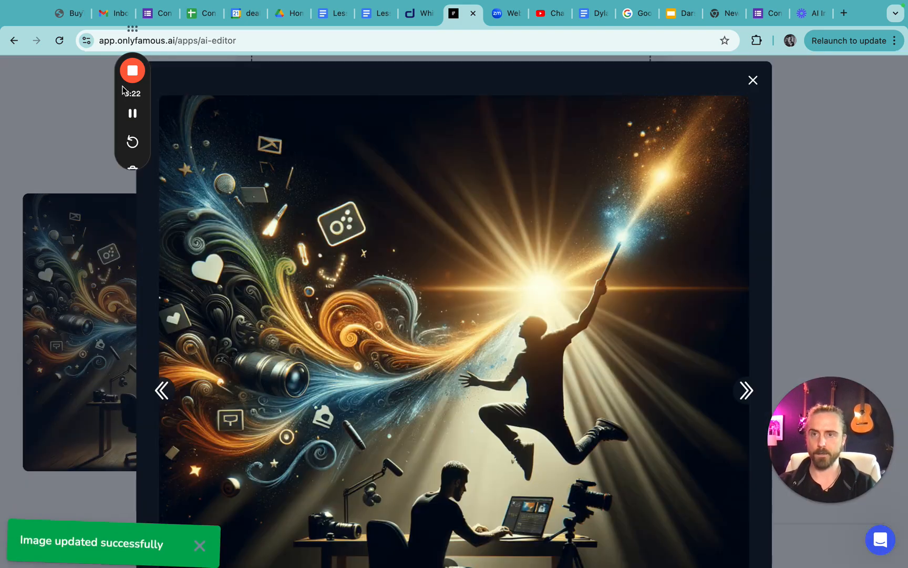
pyautogui.scroll(-3, 602, 203)
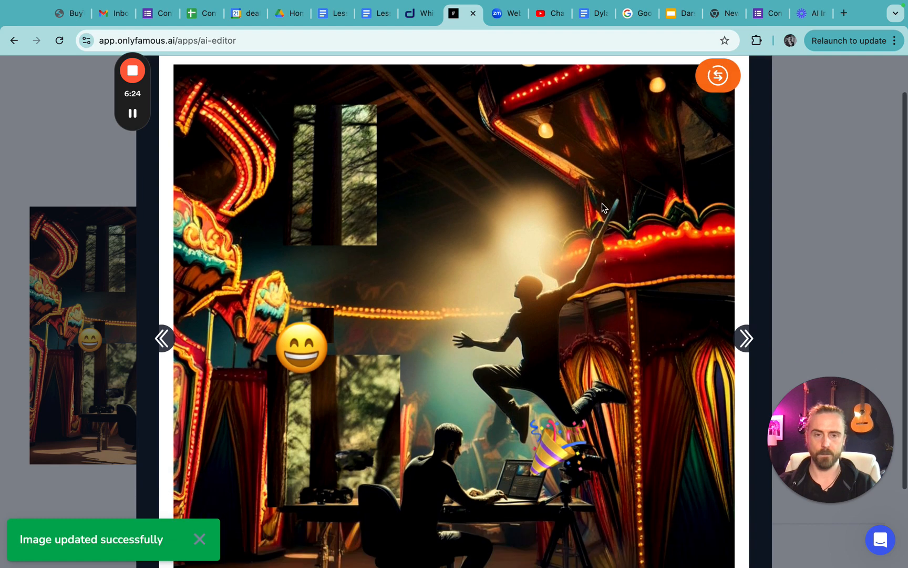
pyautogui.click(789, 220)
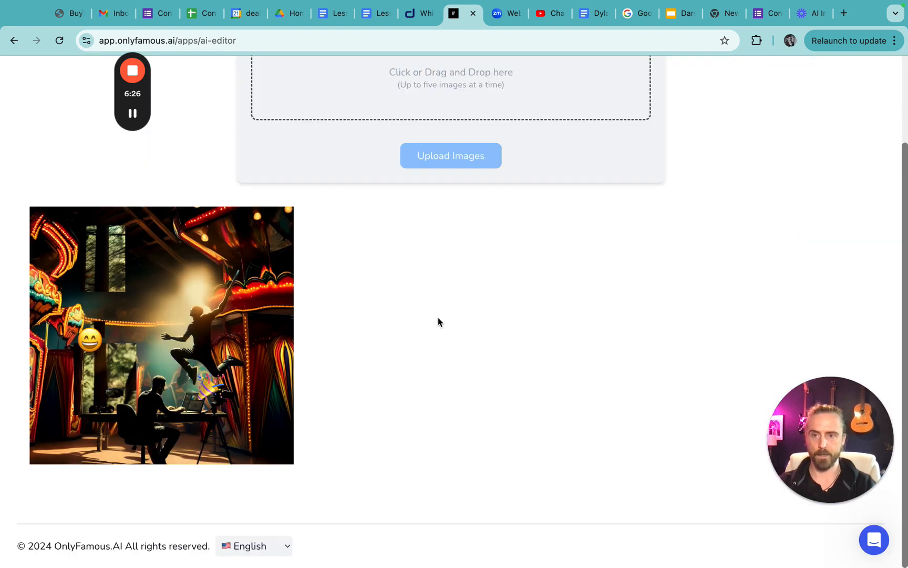